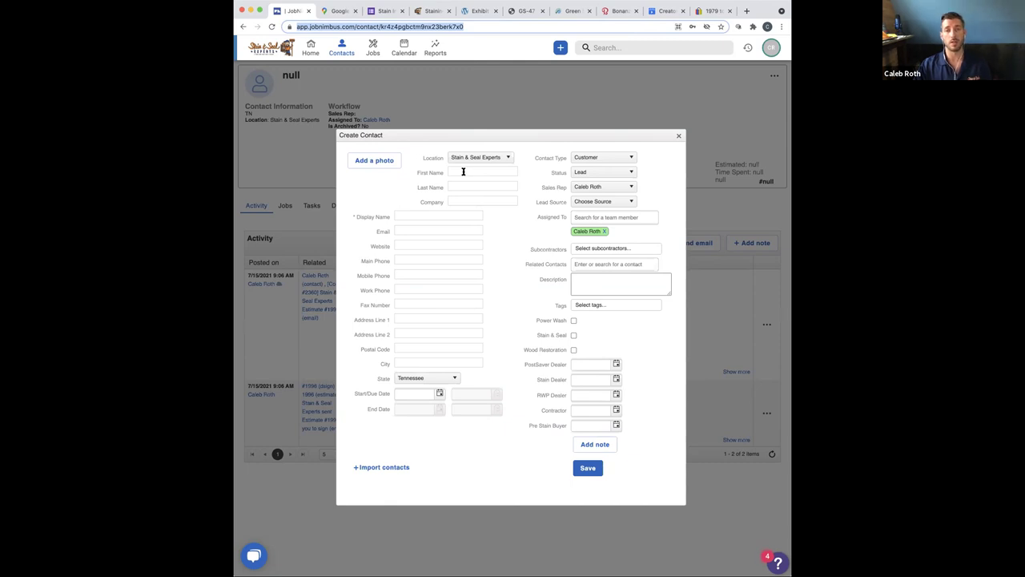
Discard the half-filled contact form and start a fresh new contact
{"action": "left_click", "coordinate": [463, 171]}
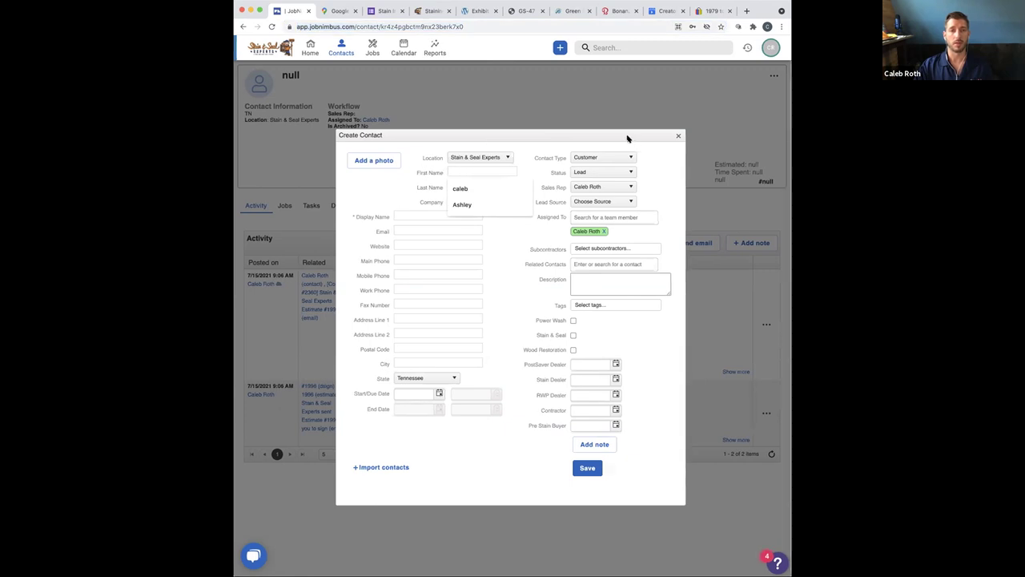
{"action": "left_click", "coordinate": [681, 138]}
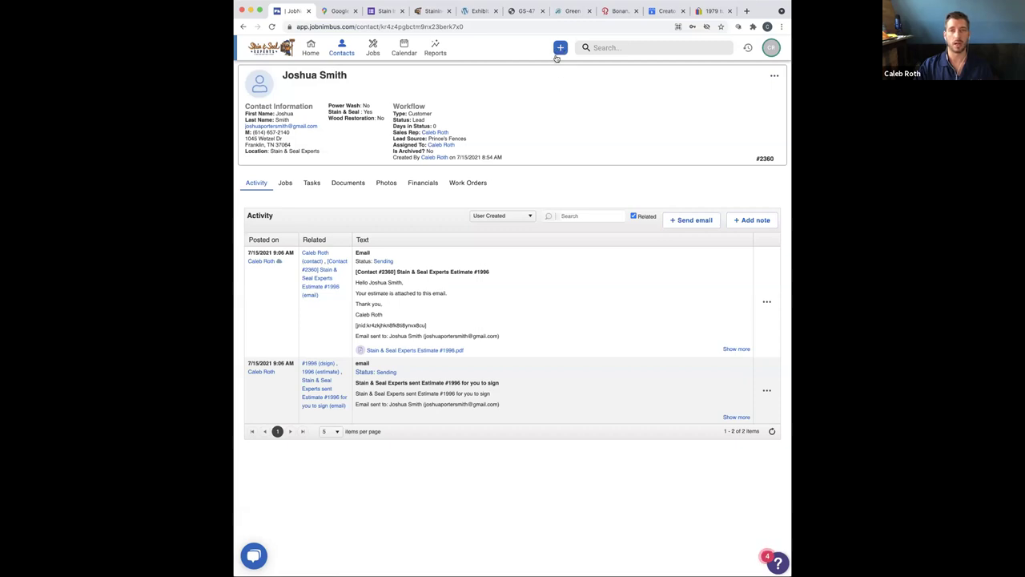
{"action": "left_click", "coordinate": [560, 48]}
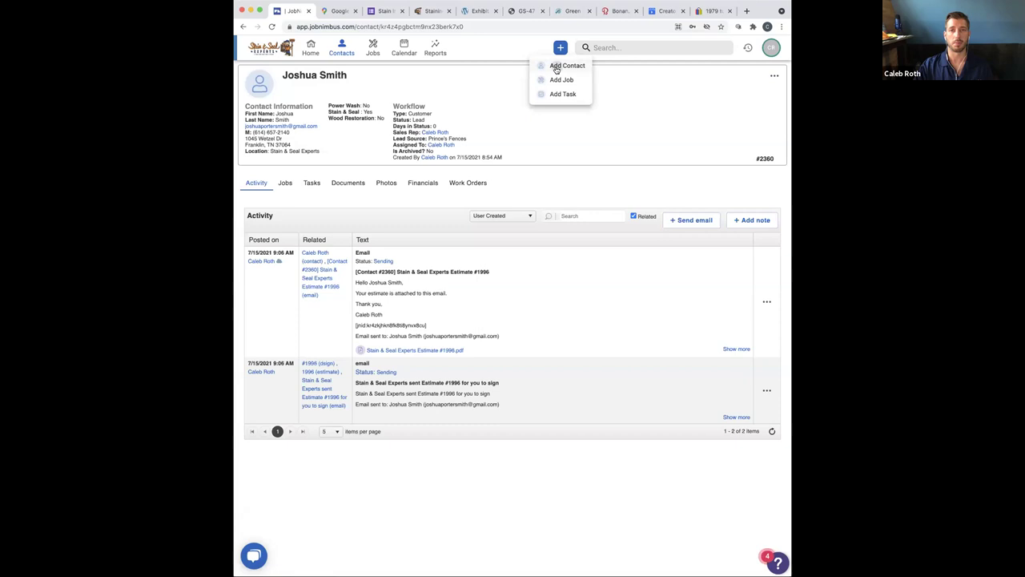
{"action": "left_click", "coordinate": [565, 66]}
Enter the contact's first and last name and pick the saved company e-mail address
{"action": "left_click", "coordinate": [487, 169]}
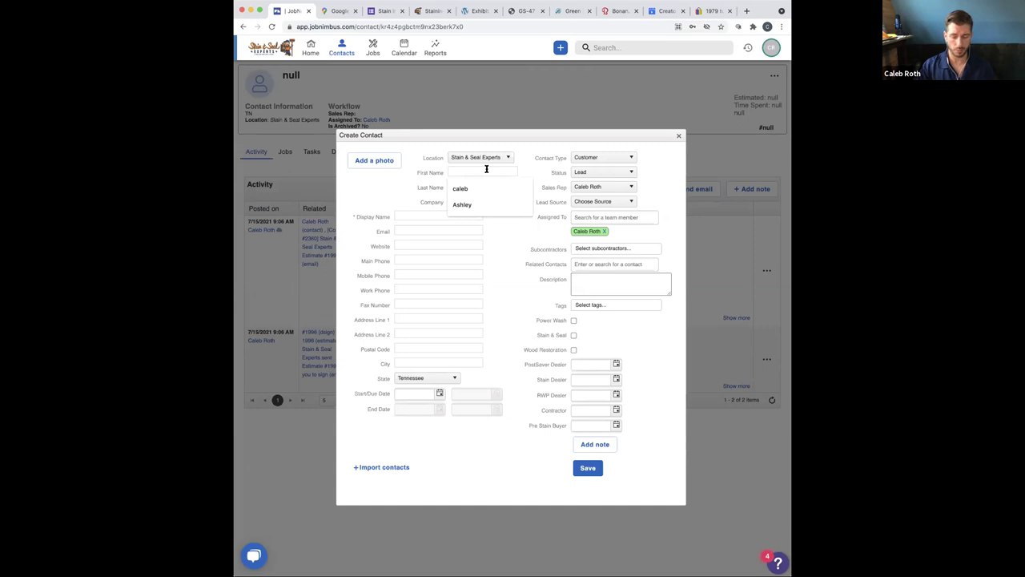
{"action": "type", "text": "Testing"}
{"action": "left_click", "coordinate": [482, 185]}
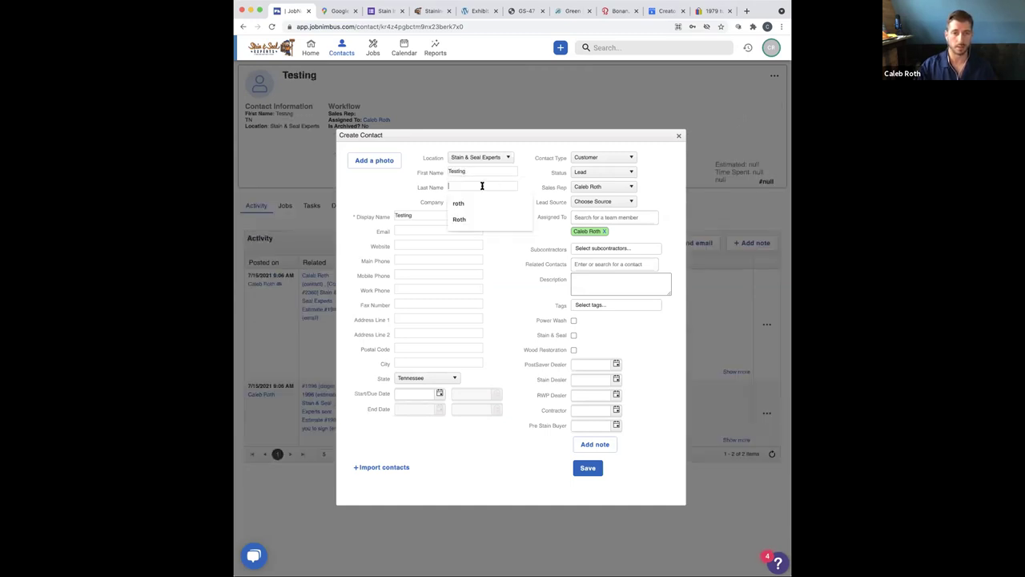
{"action": "type", "text": "Johnson"}
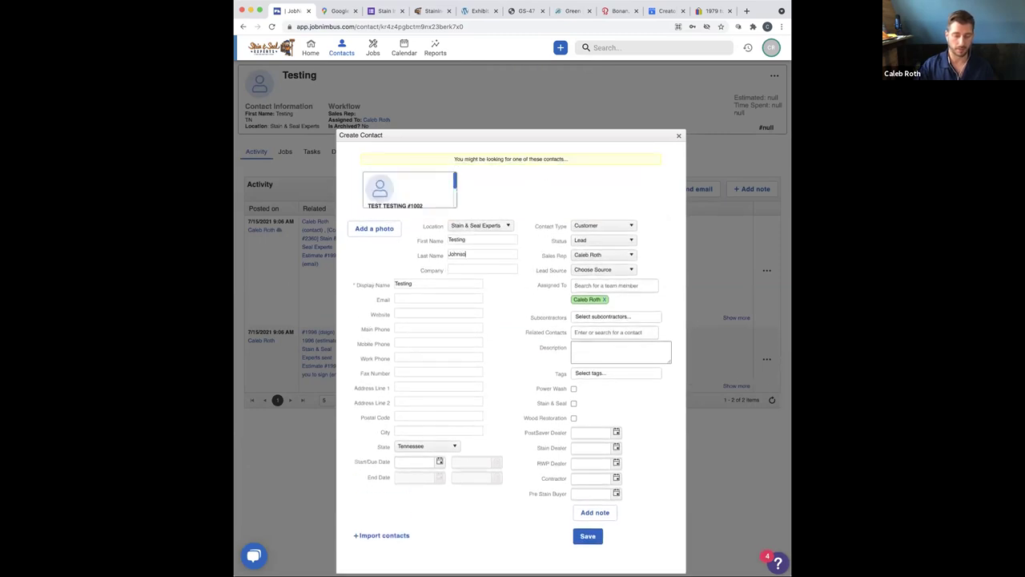
{"action": "left_click", "coordinate": [419, 299]}
{"action": "left_click", "coordinate": [417, 230]}
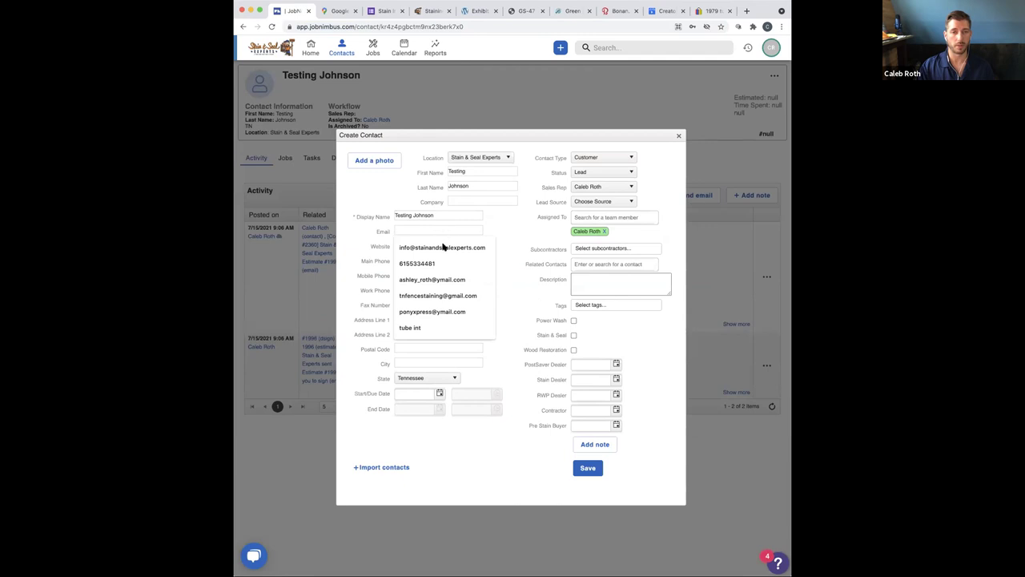
{"action": "left_click", "coordinate": [441, 245]}
{"action": "left_click", "coordinate": [432, 275]}
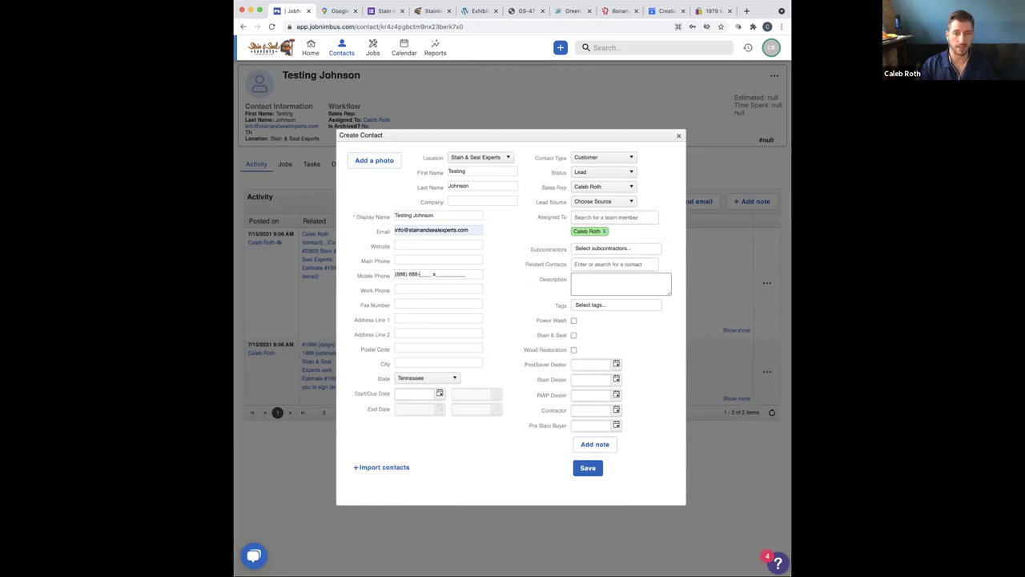
Fill in the contact's mobile number, street address and postal code so the city auto-fills
{"action": "type", "text": "888) 886-8888 x8"}
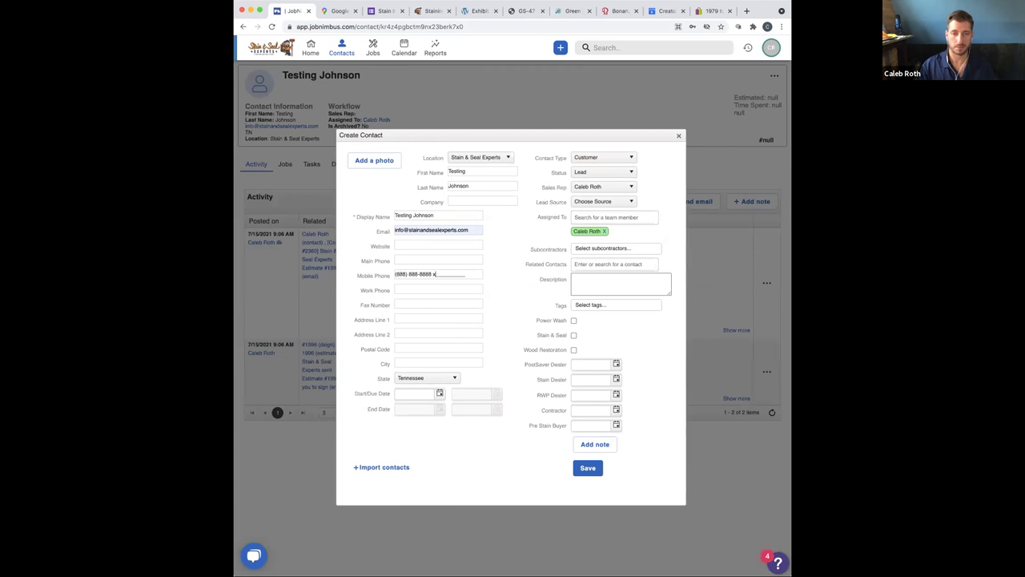
{"action": "left_click", "coordinate": [399, 319]}
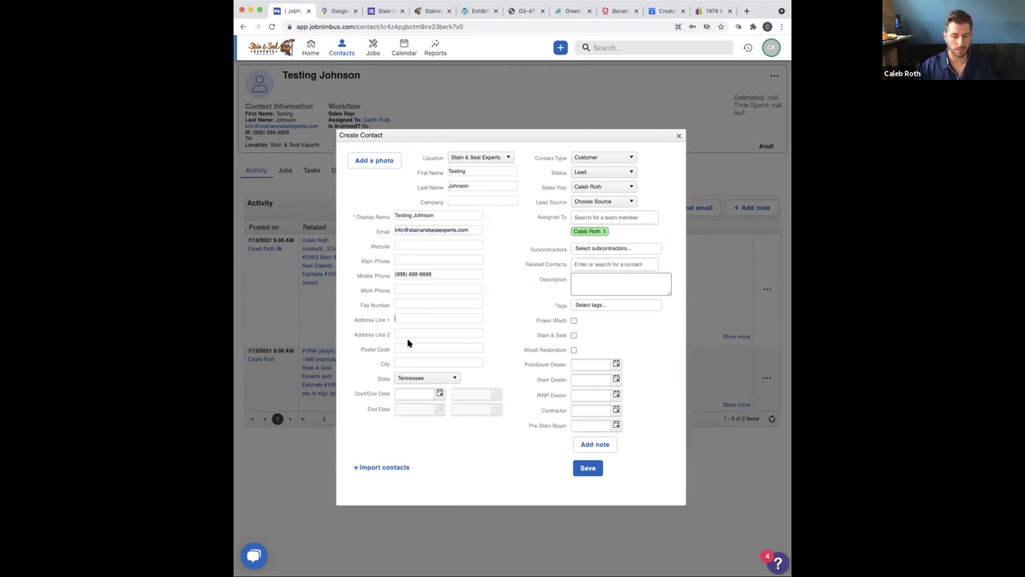
{"action": "type", "text": "300 West"}
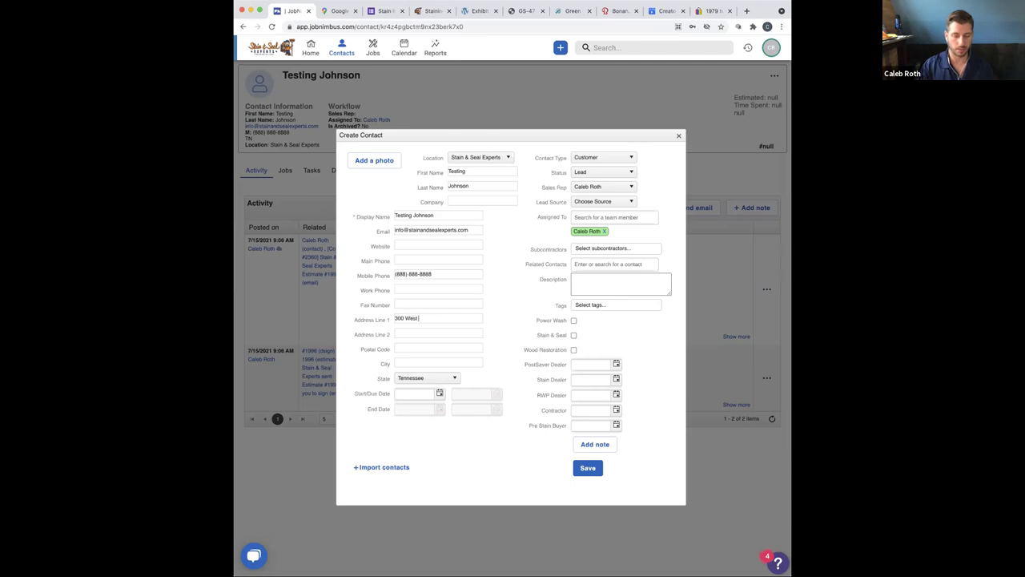
{"action": "type", "text": " Main St"}
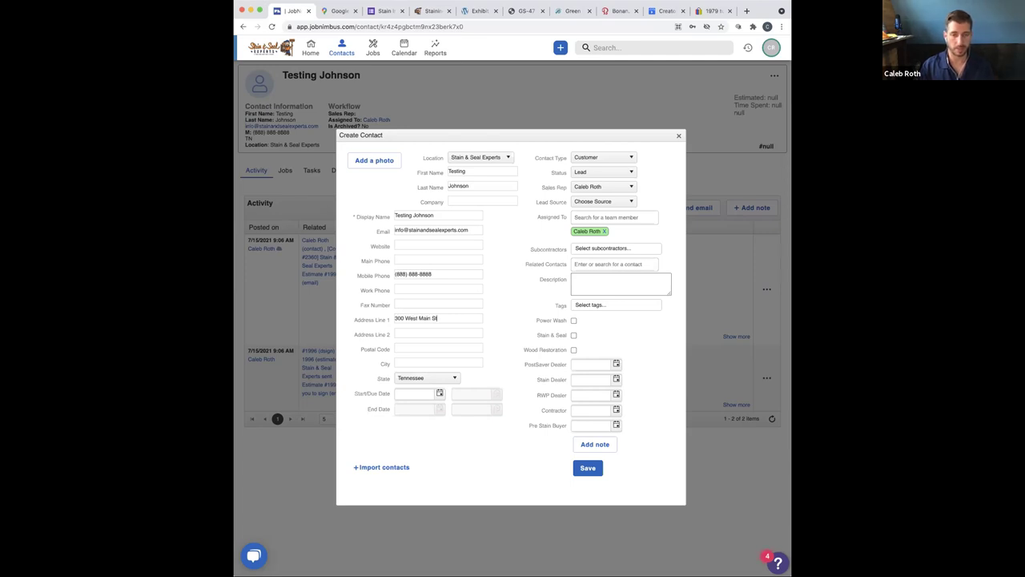
{"action": "left_click", "coordinate": [396, 347]}
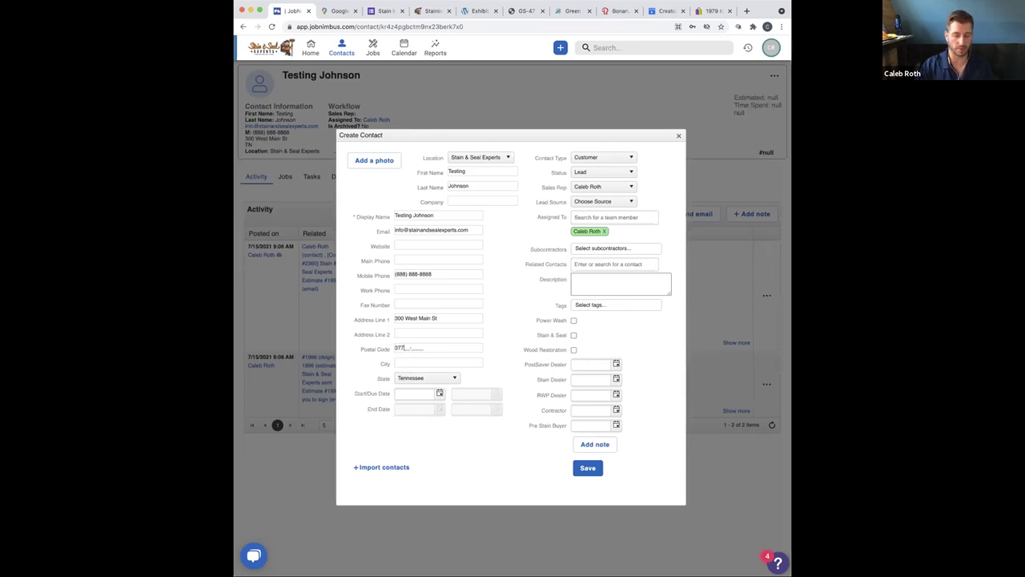
{"action": "type", "text": "37115"}
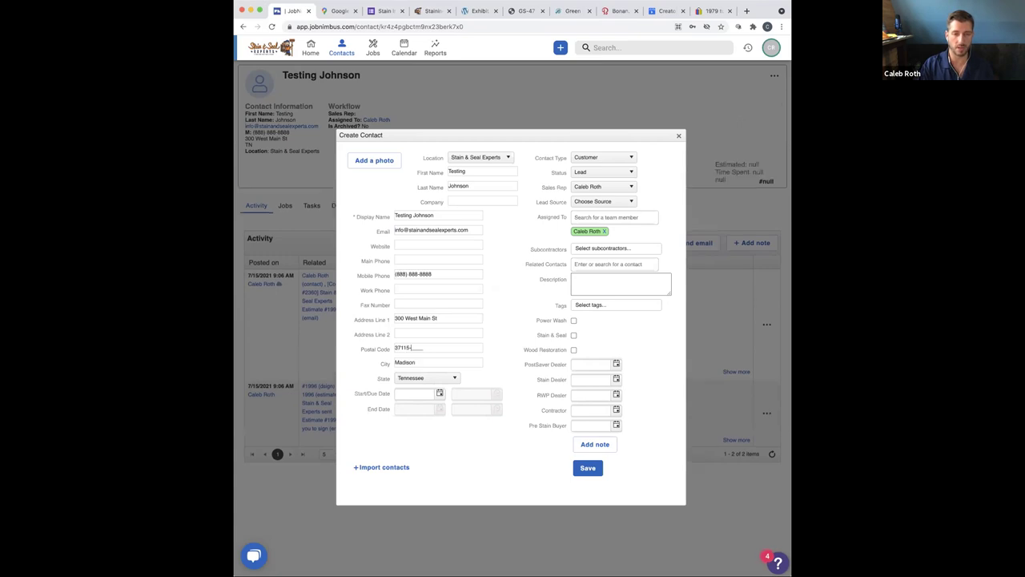
Keep the current sales rep and set the lead source to Nextdoor
{"action": "left_click", "coordinate": [632, 187]}
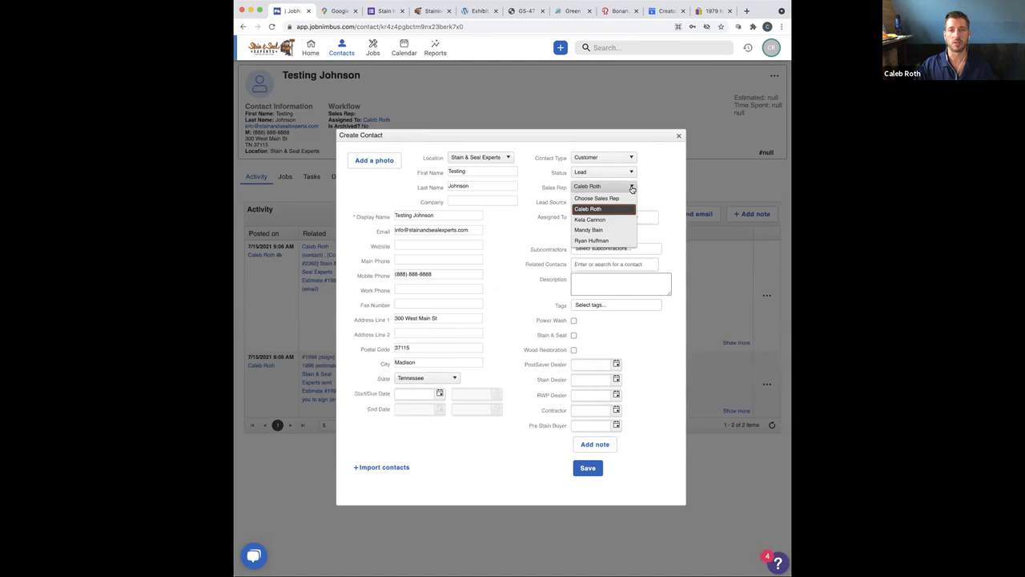
{"action": "left_click", "coordinate": [632, 188]}
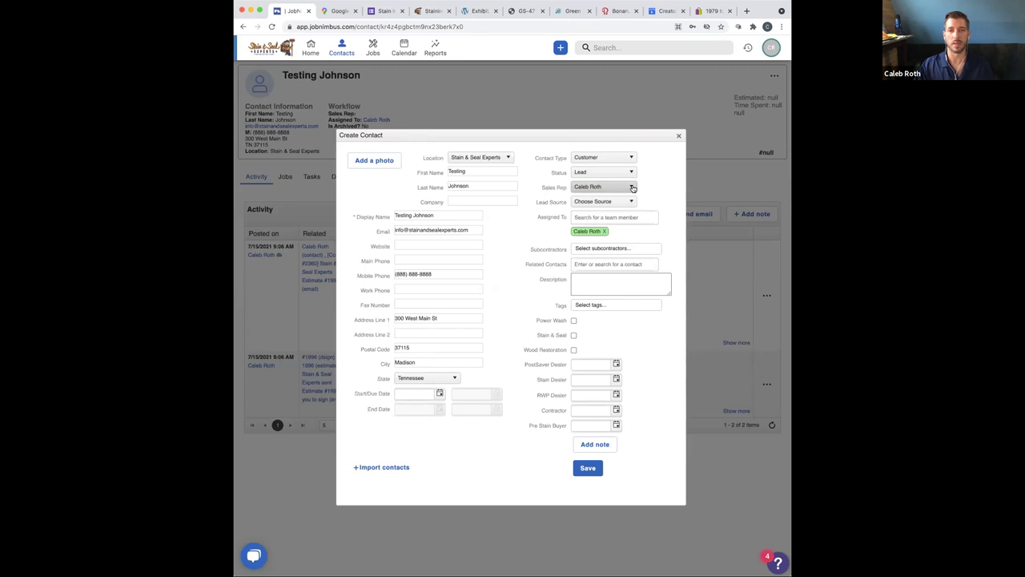
{"action": "left_click", "coordinate": [631, 202]}
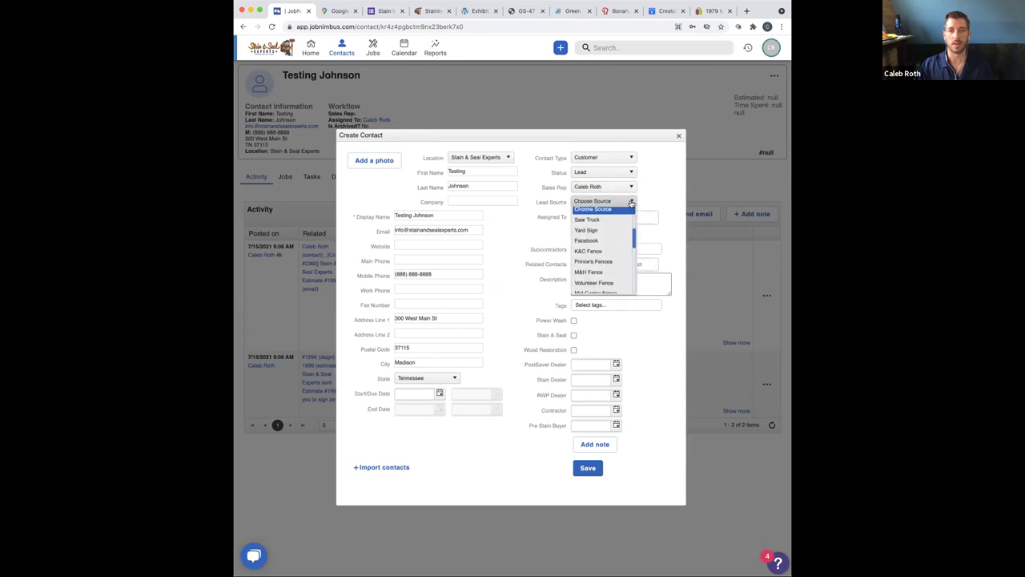
{"action": "scroll", "coordinate": [614, 270], "scroll_direction": "down", "scroll_amount": 5}
{"action": "scroll", "coordinate": [614, 271], "scroll_direction": "down", "scroll_amount": 5}
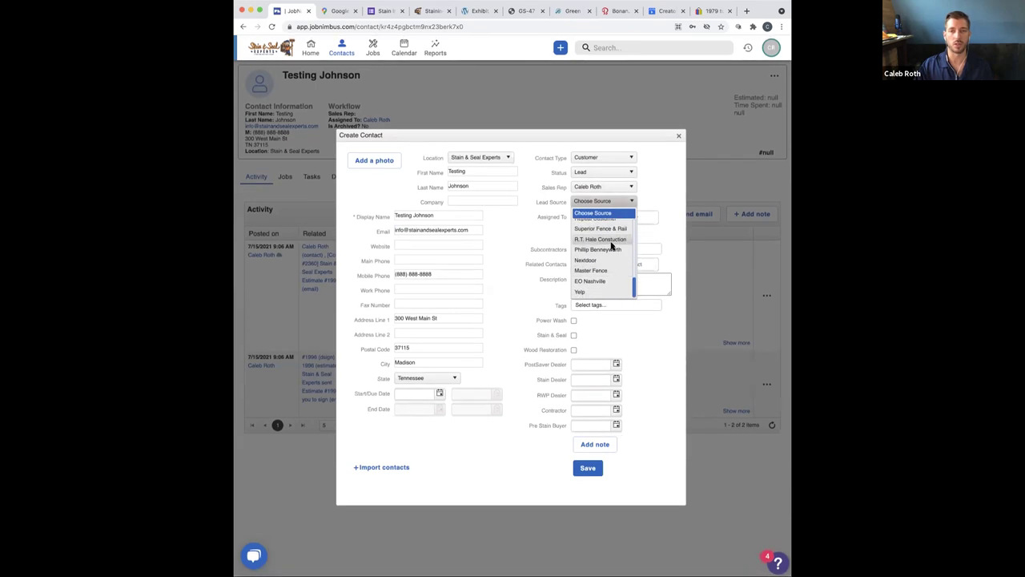
{"action": "left_click", "coordinate": [609, 263]}
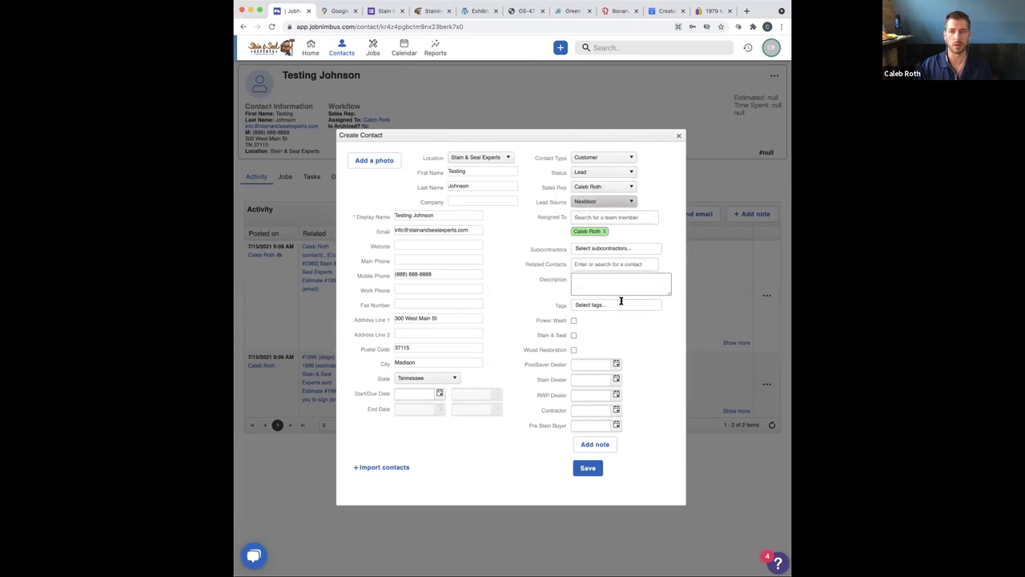
Keep status Lead and type Customer, tick Stain & Seal, and save the contact
{"action": "left_click", "coordinate": [634, 173]}
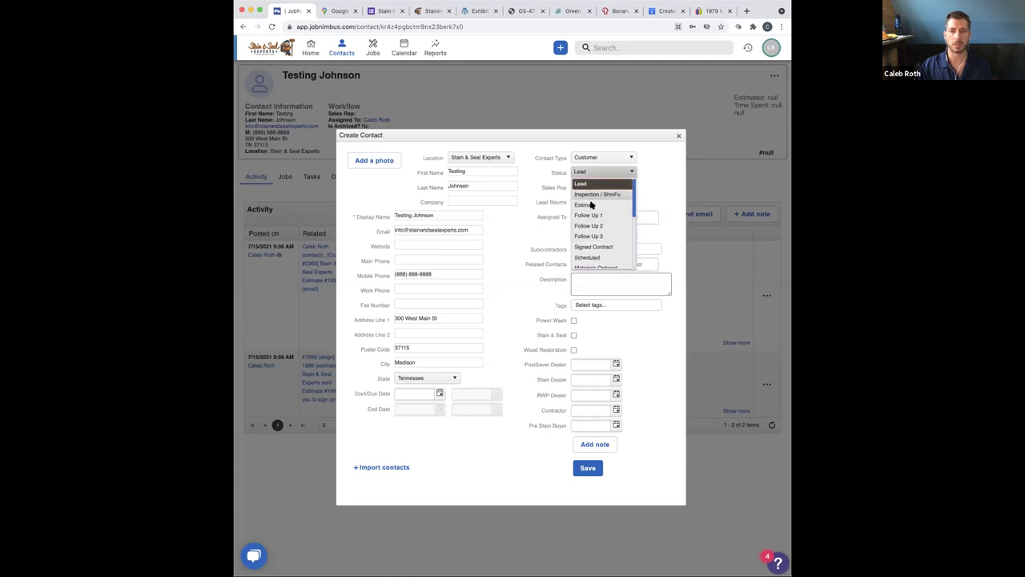
{"action": "left_click", "coordinate": [658, 178]}
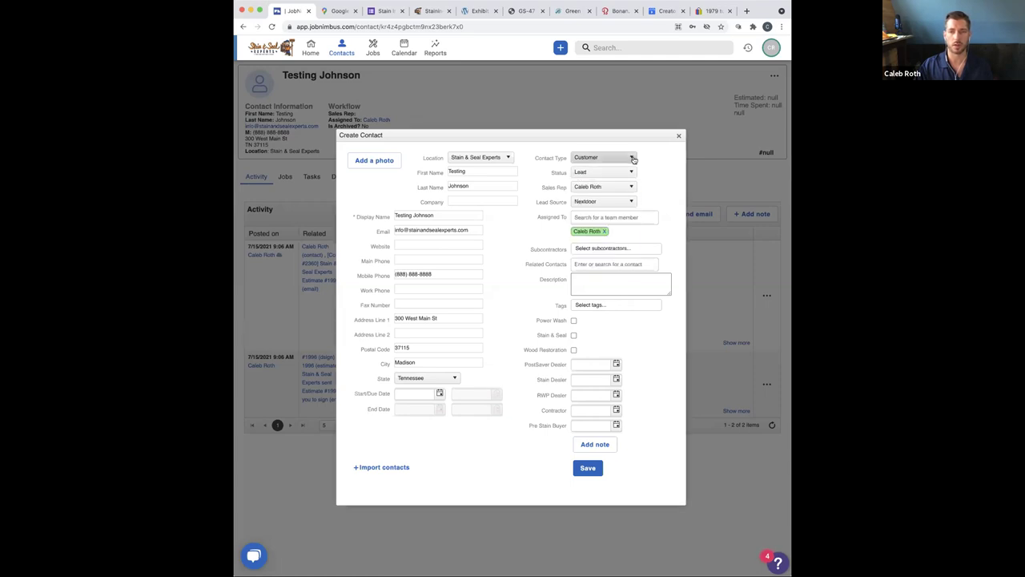
{"action": "left_click", "coordinate": [634, 158]}
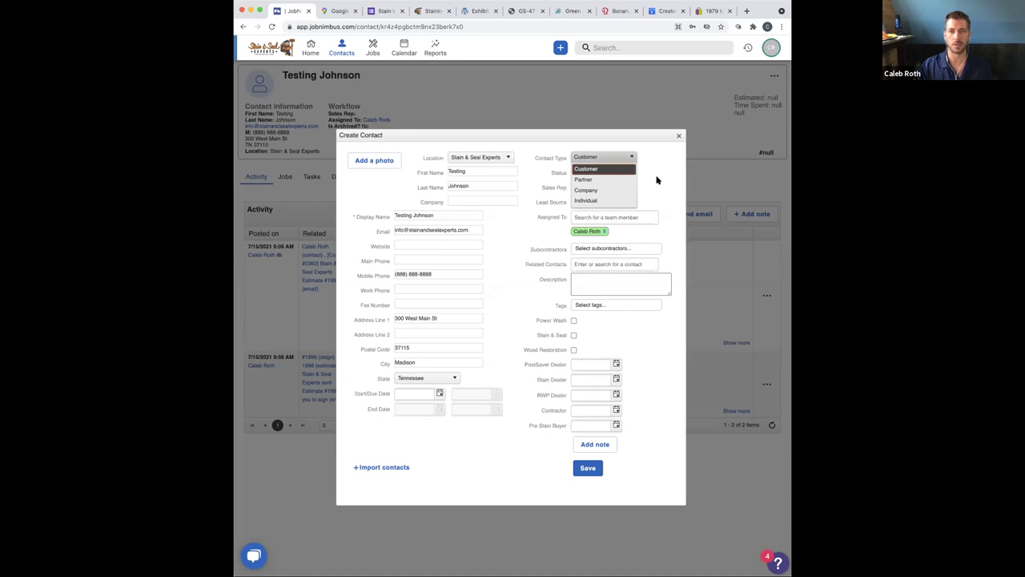
{"action": "left_click", "coordinate": [658, 180]}
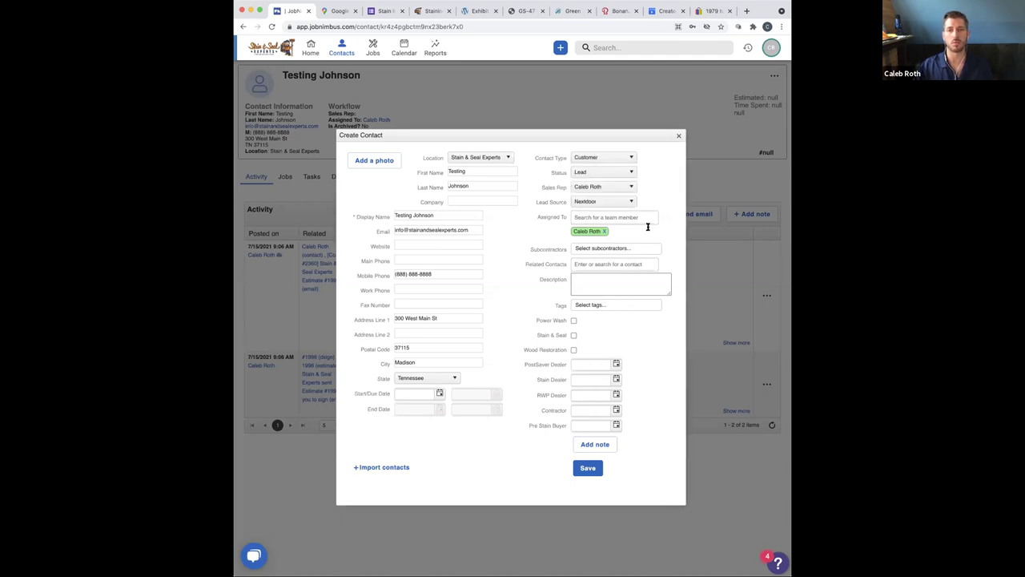
{"action": "left_click", "coordinate": [573, 335]}
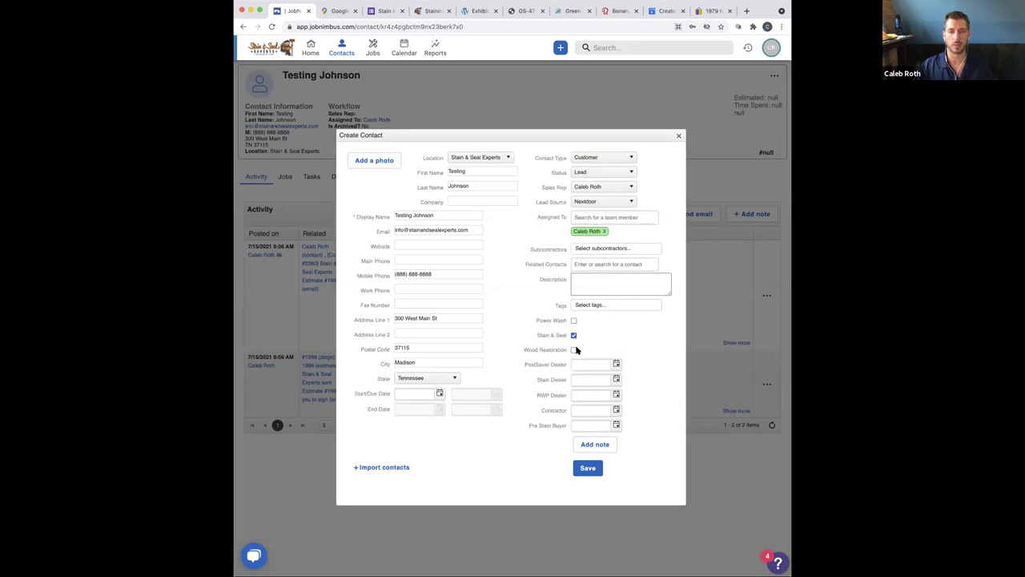
{"action": "left_click", "coordinate": [590, 468]}
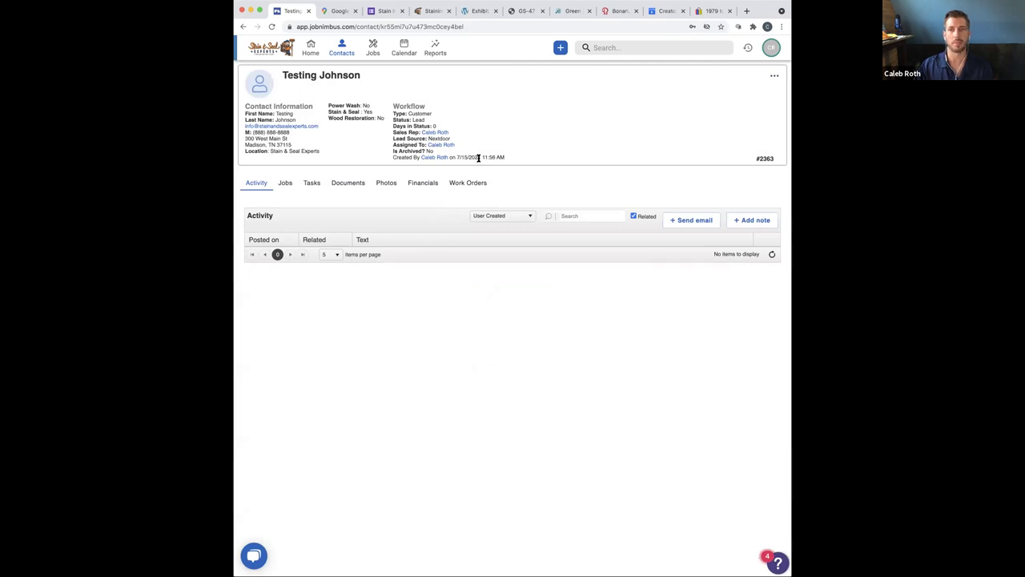
Add a new Staining Estimate for the contact from its '...' actions menu
{"action": "left_click", "coordinate": [774, 75]}
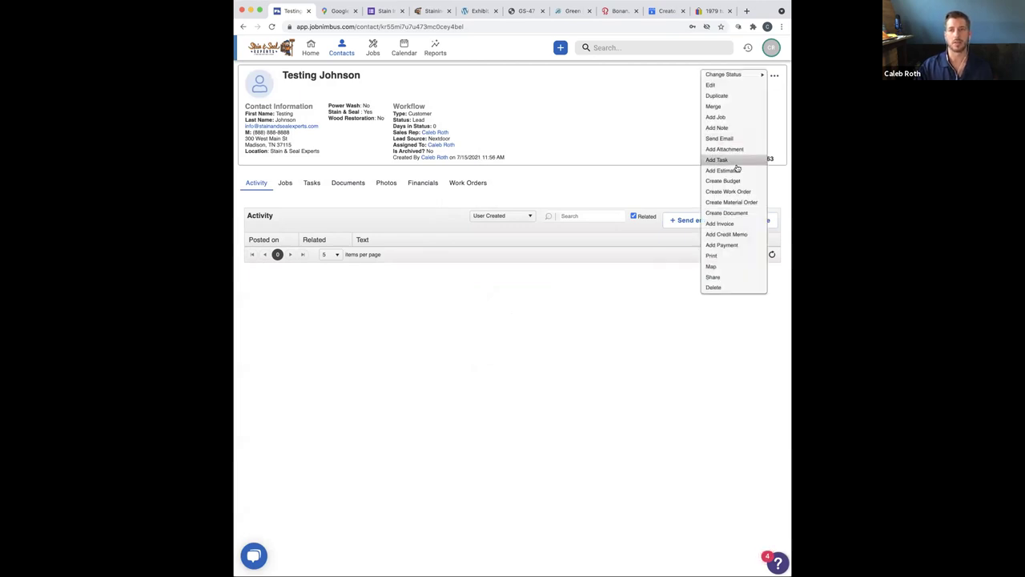
{"action": "left_click", "coordinate": [735, 170]}
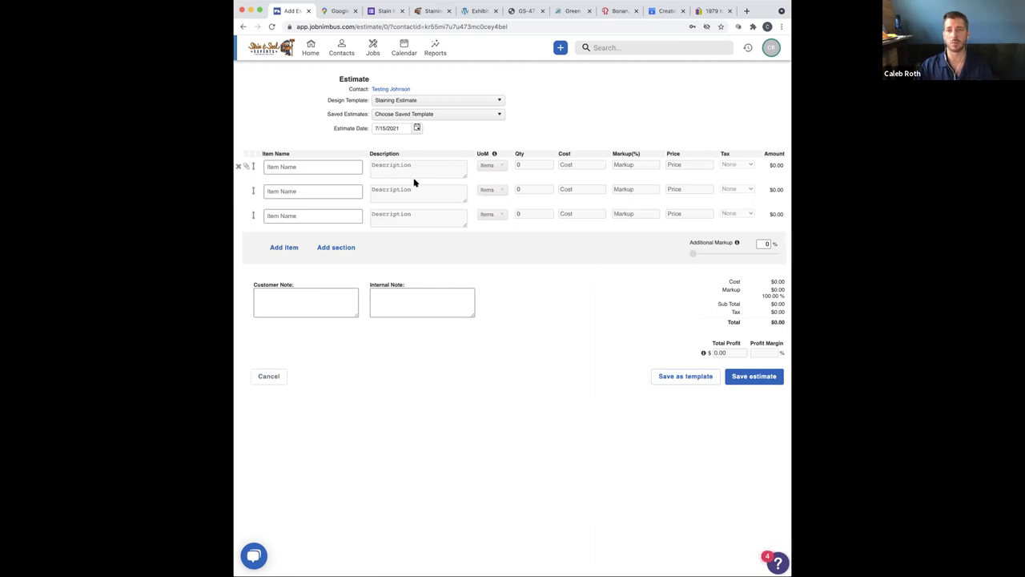
Add Fence Cleaning - Basic Wash as the first line item with quantity 4400
{"action": "left_click", "coordinate": [333, 168]}
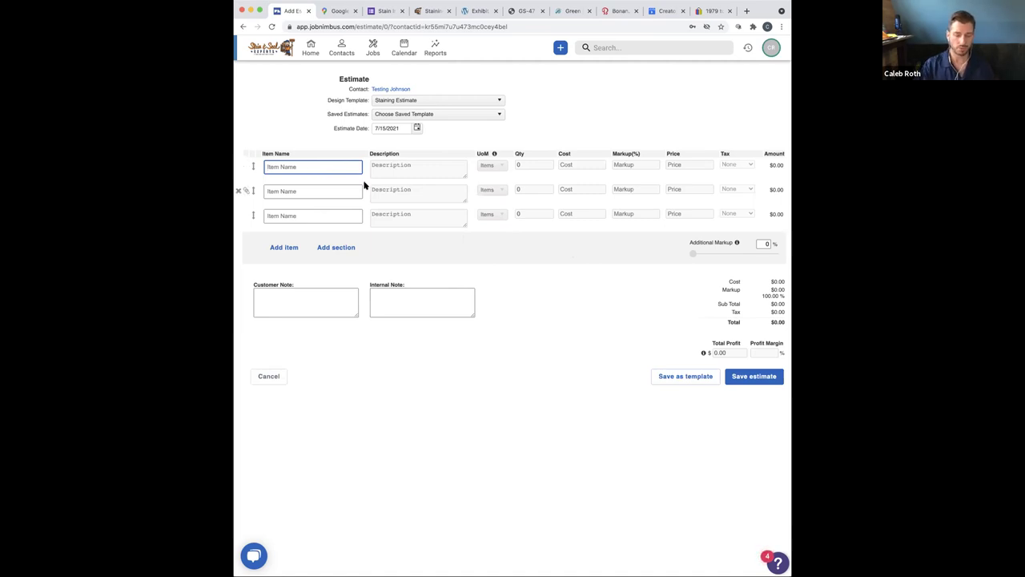
{"action": "type", "text": "basi"}
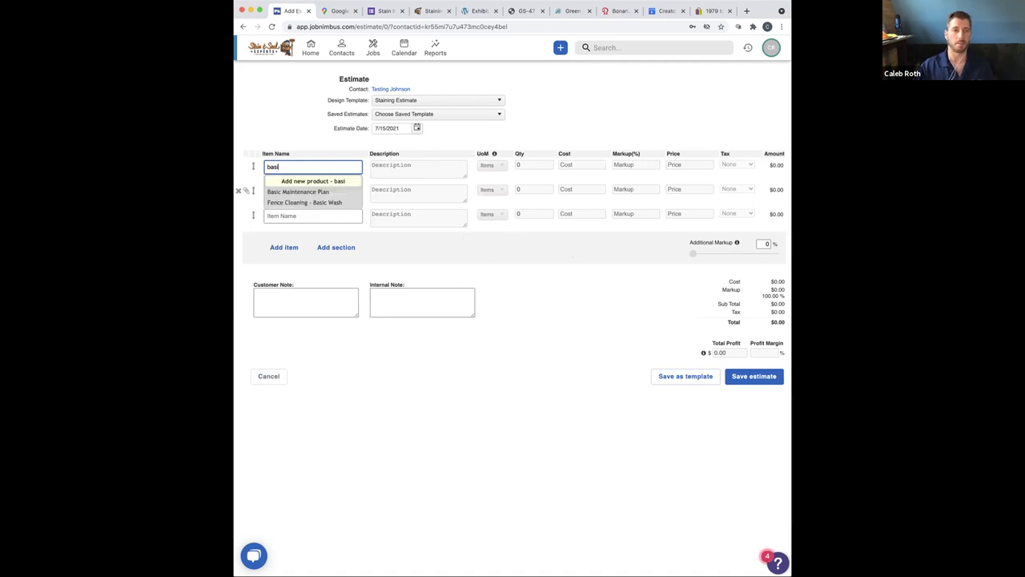
{"action": "left_click", "coordinate": [320, 203]}
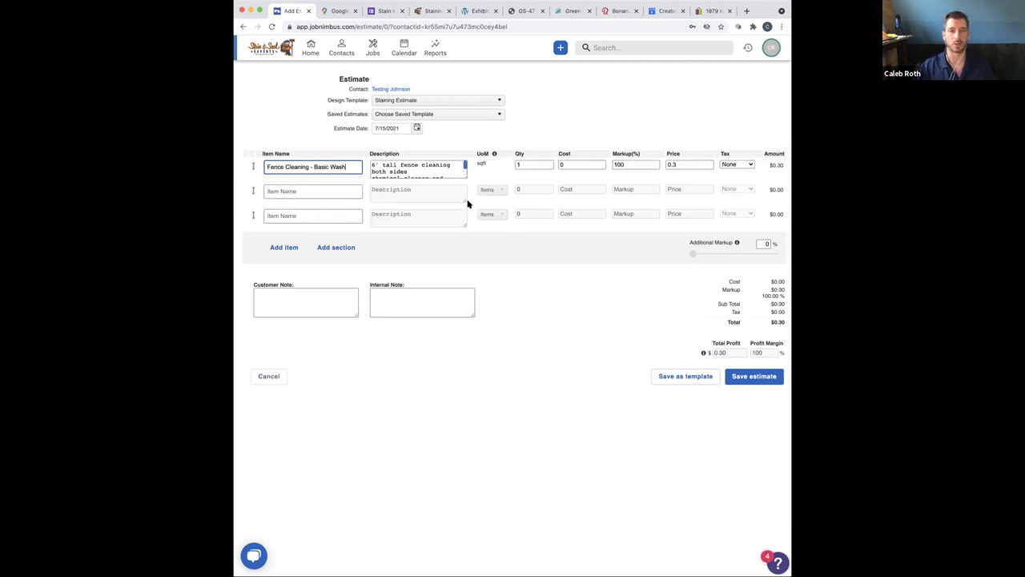
{"action": "double_click", "coordinate": [527, 167]}
{"action": "type", "text": "1200"}
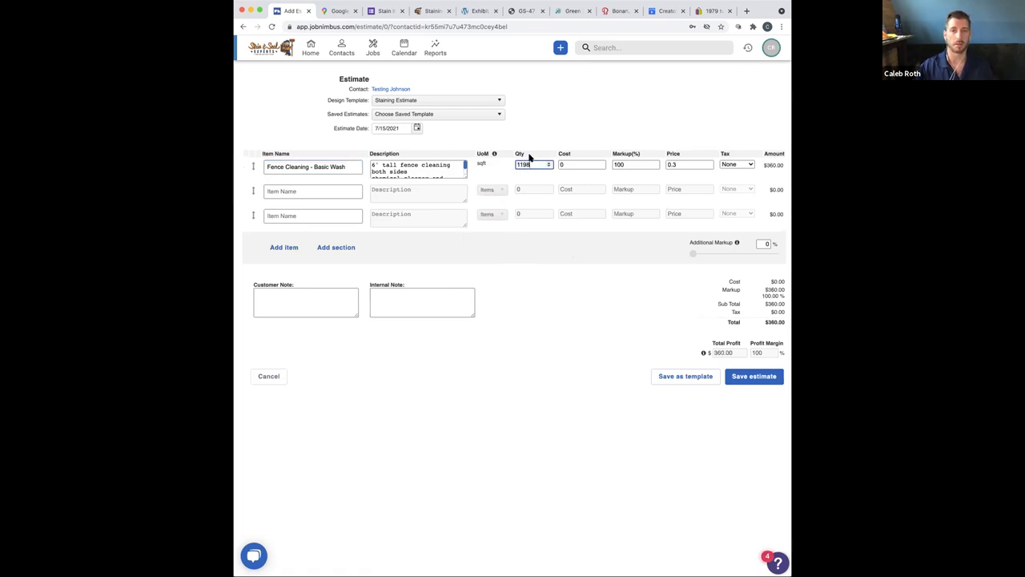
{"action": "scroll", "coordinate": [534, 165], "scroll_direction": "down", "scroll_amount": 2}
{"action": "key", "text": "BackSpace"}
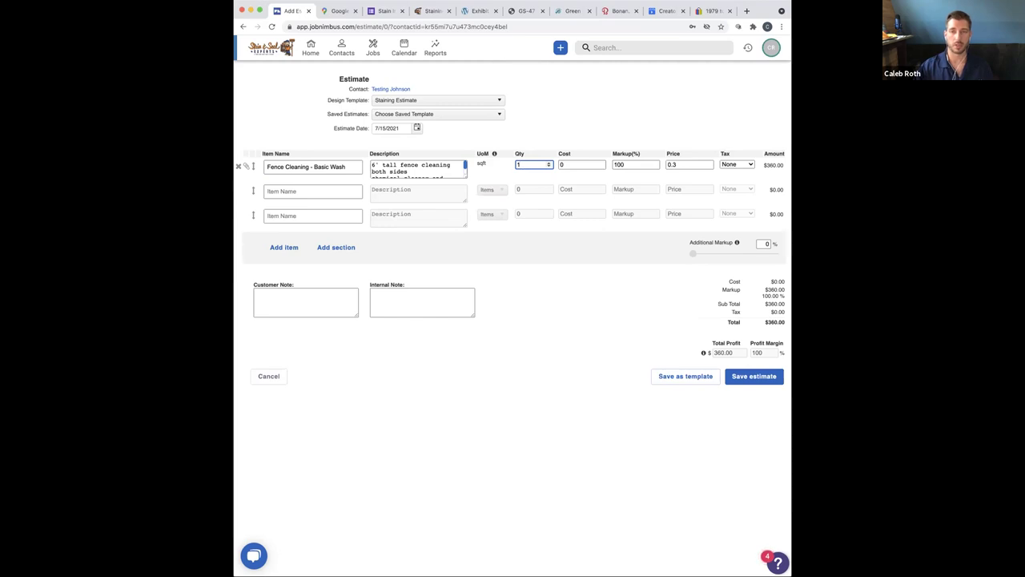
{"action": "left_click", "coordinate": [262, 166]}
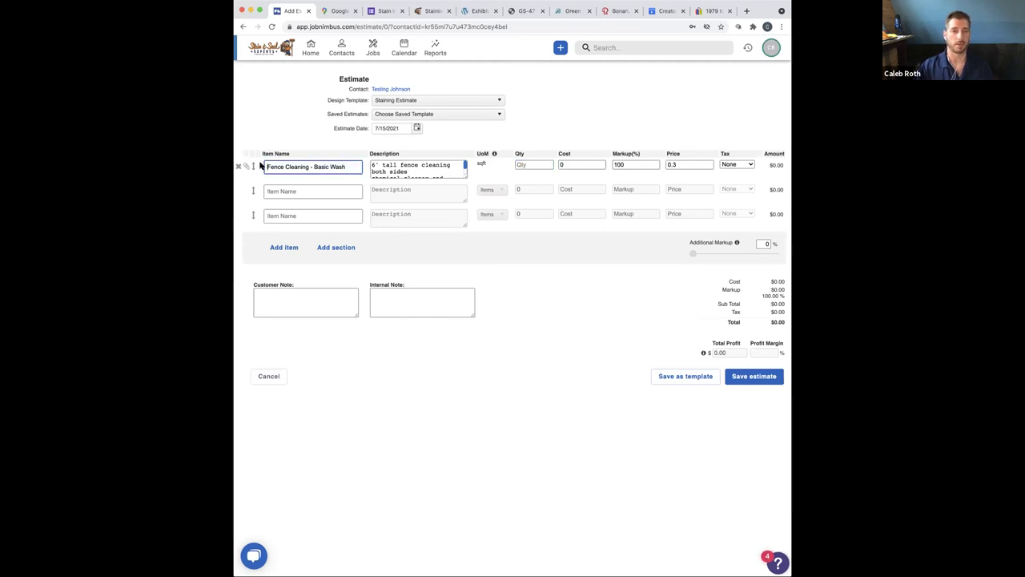
{"action": "left_click", "coordinate": [536, 164]}
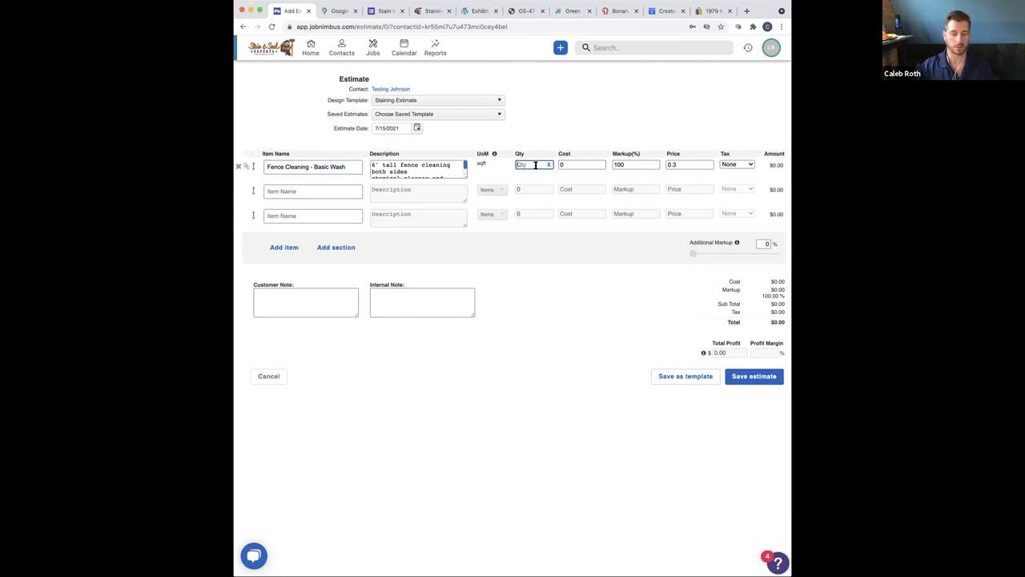
{"action": "type", "text": "4444"}
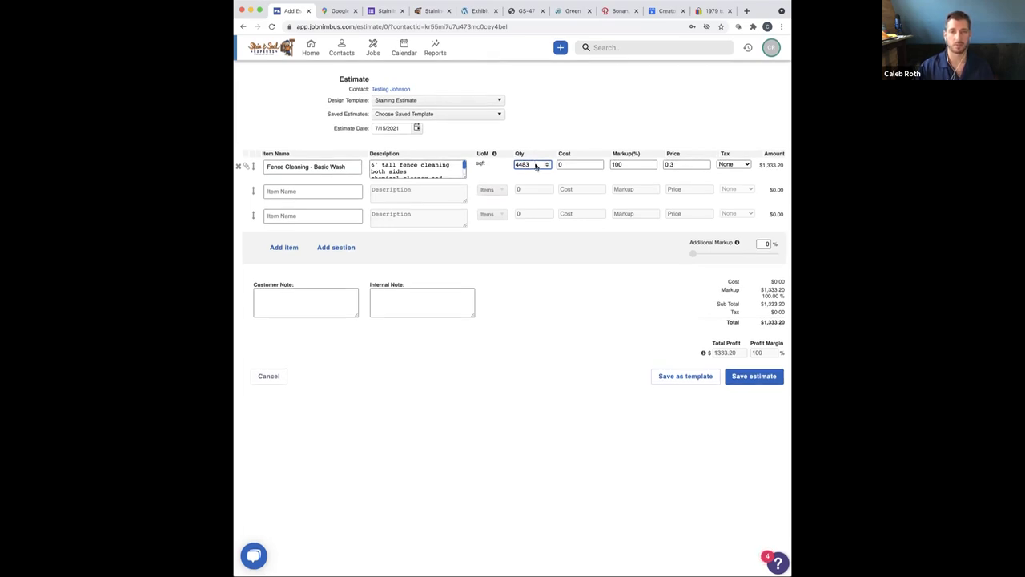
{"action": "left_click_drag", "start_coordinate": [548, 170], "coordinate": [486, 165]}
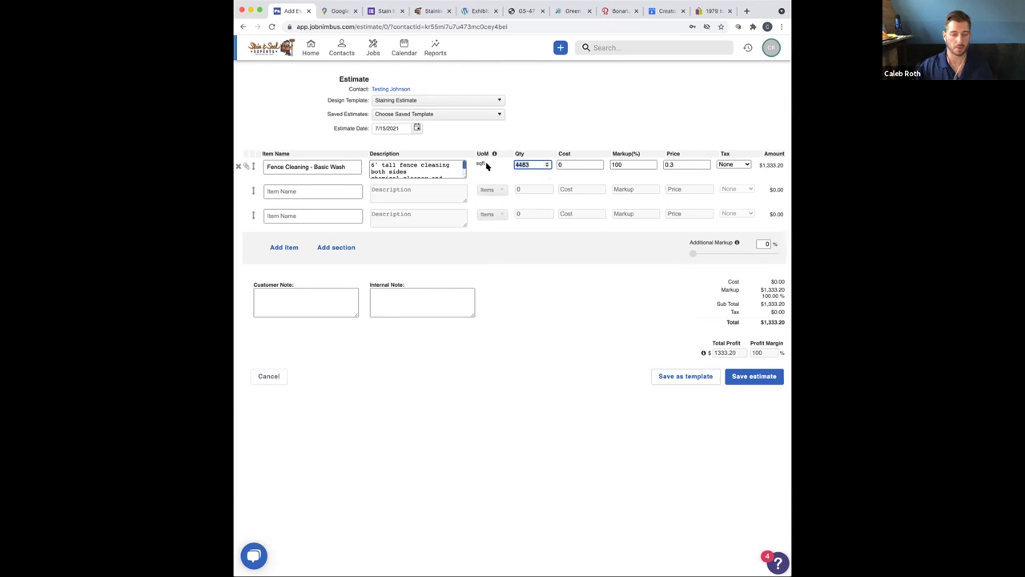
{"action": "type", "text": "44"}
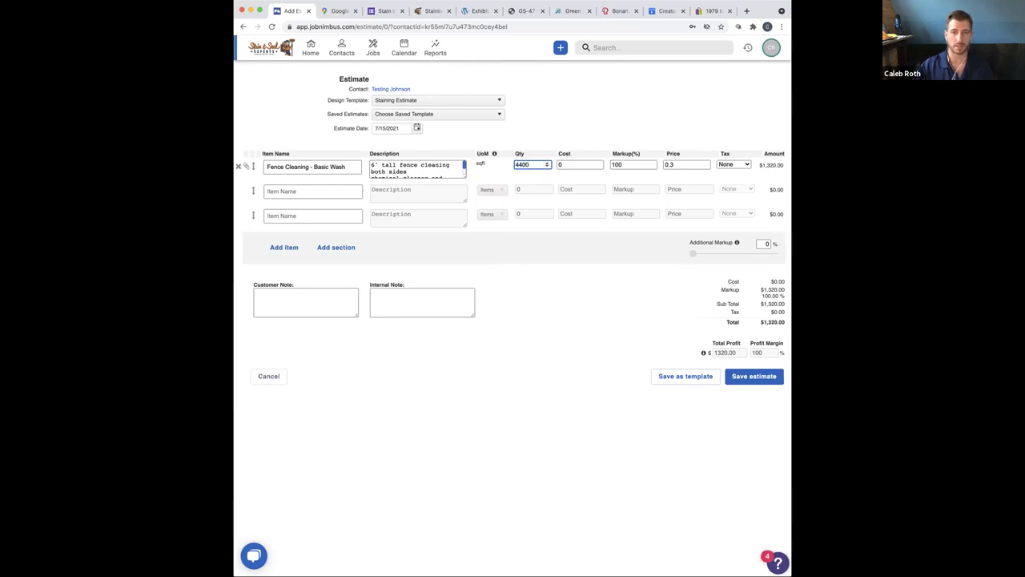
{"action": "left_click", "coordinate": [313, 192]}
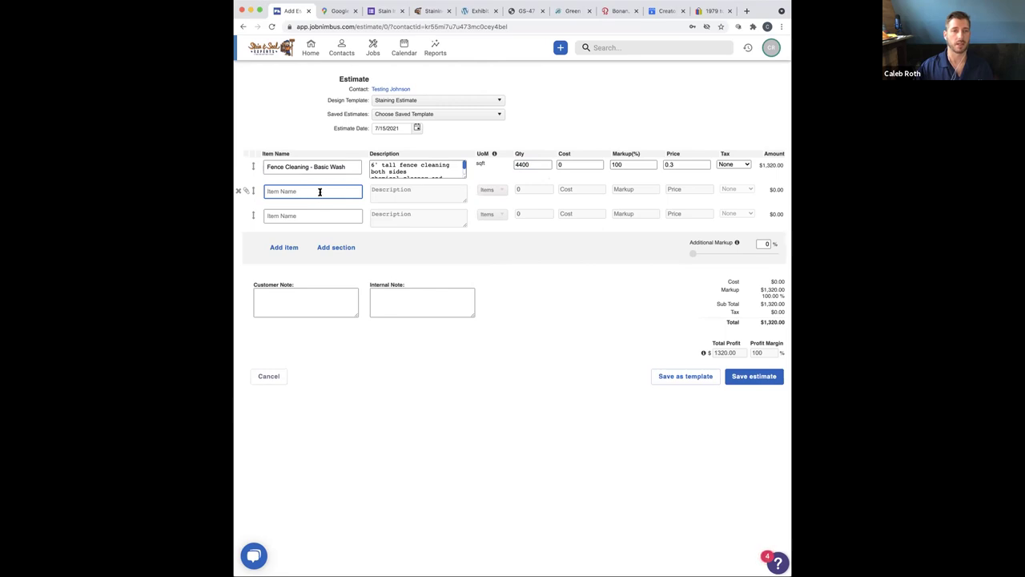
Add 72" Cap Top Fence Staining and Pool Masking as the second and third items
{"action": "type", "text": "72"}
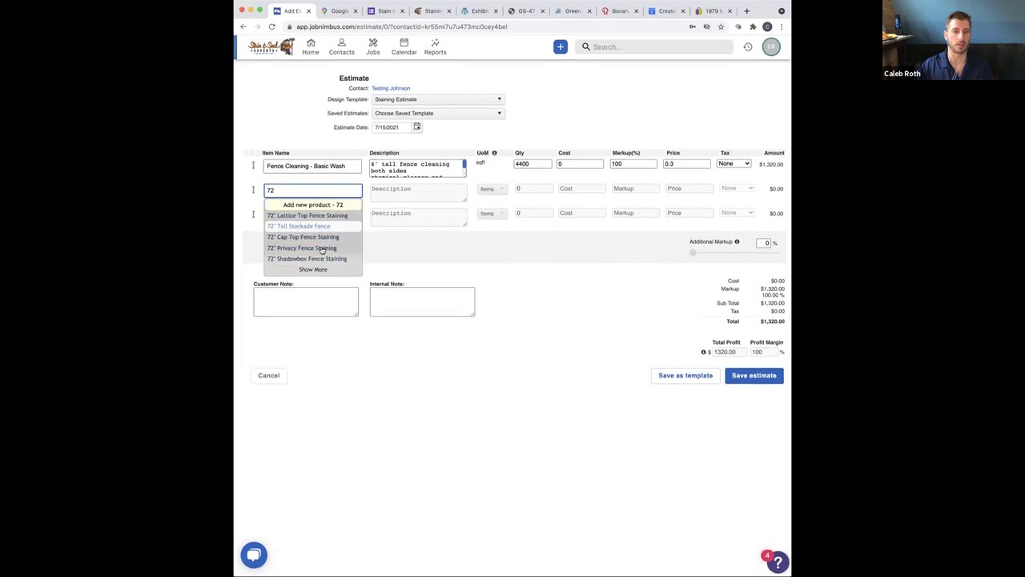
{"action": "left_click", "coordinate": [318, 271]}
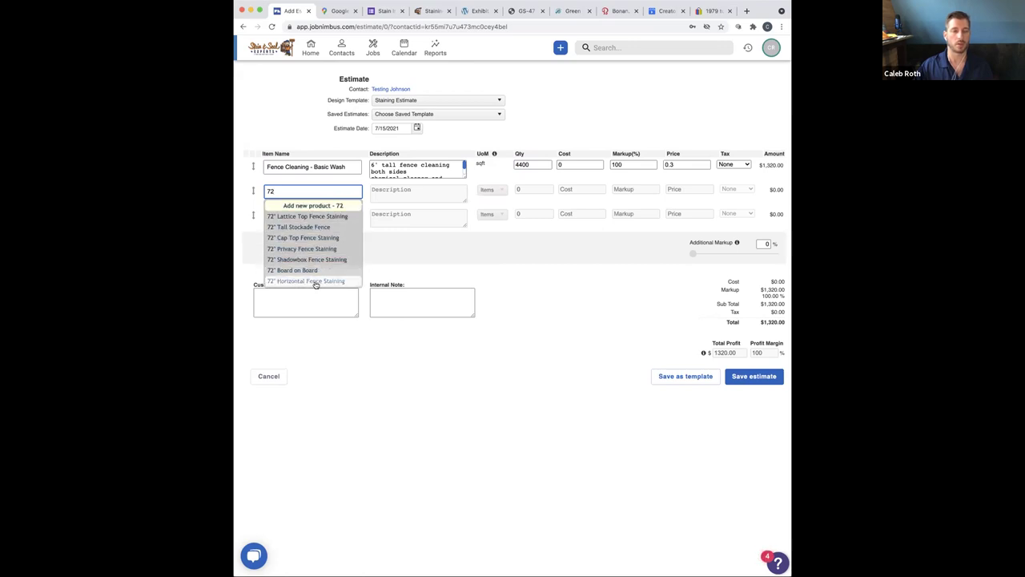
{"action": "left_click", "coordinate": [302, 239]}
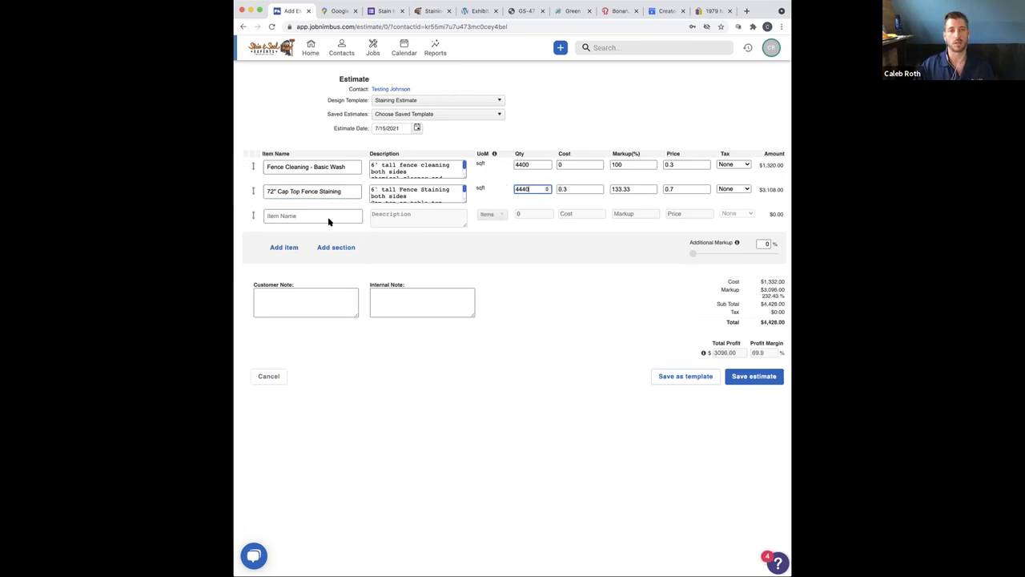
{"action": "left_click", "coordinate": [271, 218]}
{"action": "type", "text": "P"}
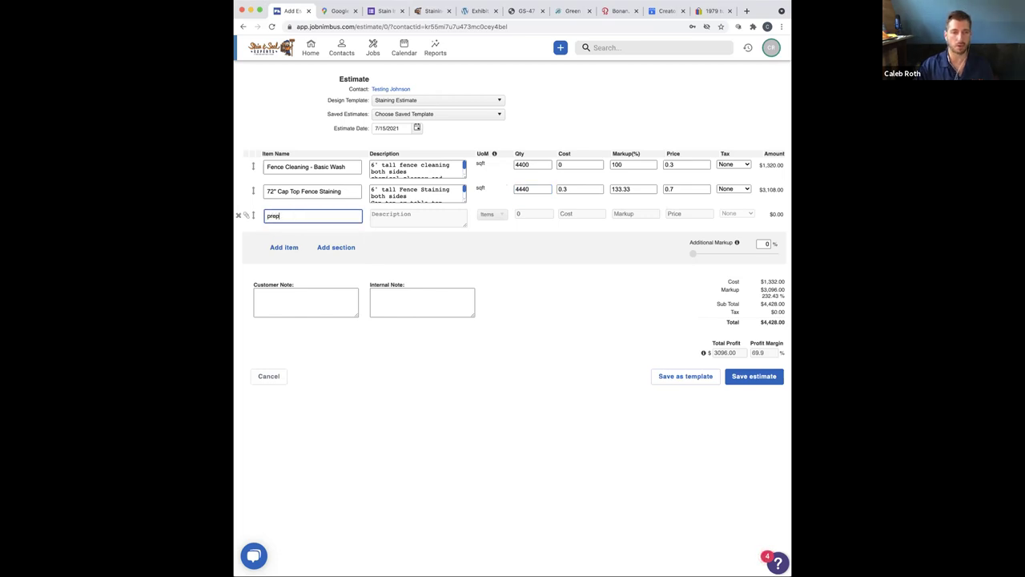
{"action": "type", "text": "rep"}
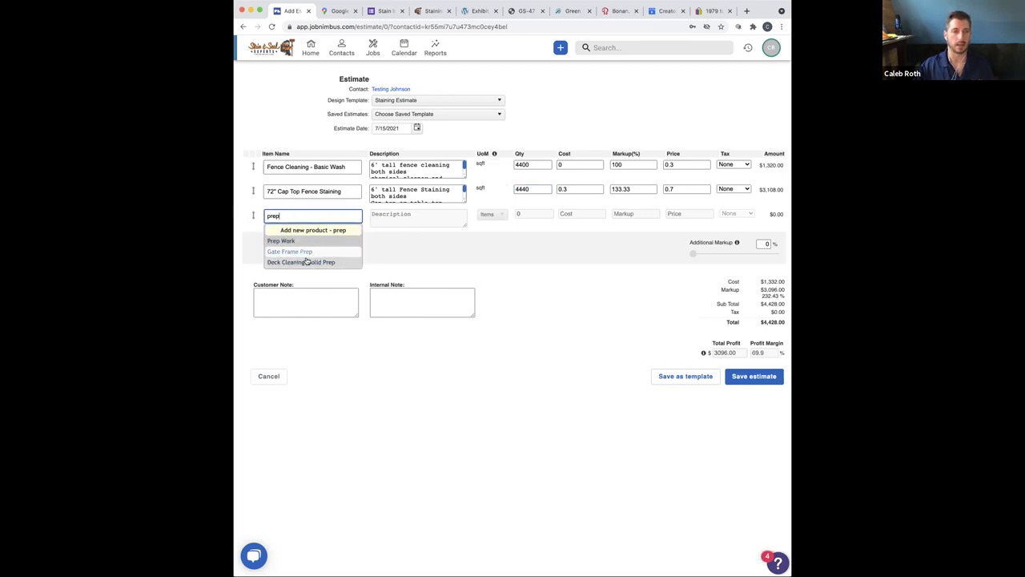
{"action": "key", "text": "BackSpace"}
{"action": "key", "text": "BackSpace"}
{"action": "key", "text": "BackSpace"}
{"action": "type", "text": "ool"}
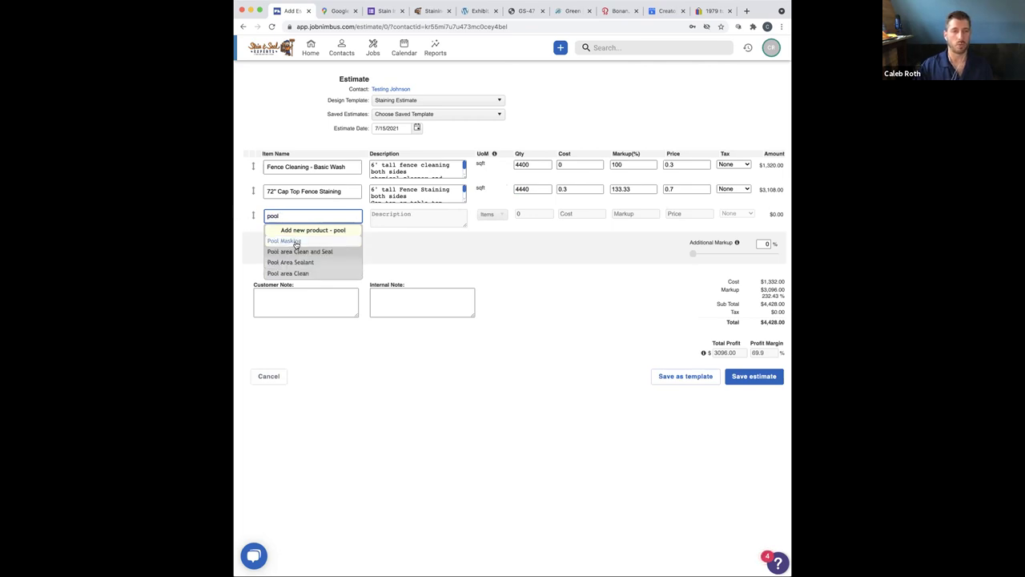
{"action": "left_click", "coordinate": [294, 242]}
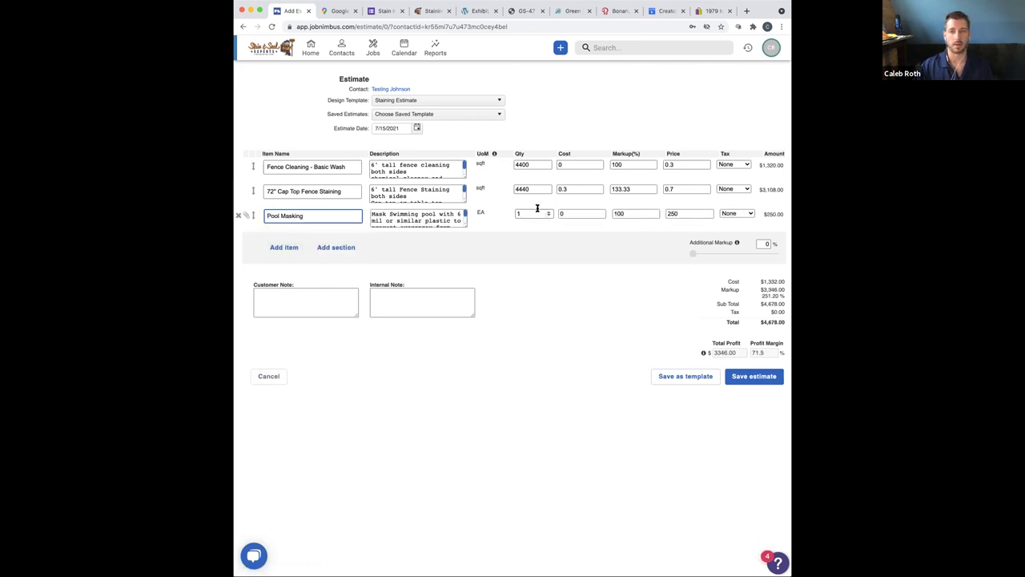
Clear the extra empty item row and save the $4,678.00 estimate
{"action": "left_click", "coordinate": [284, 249]}
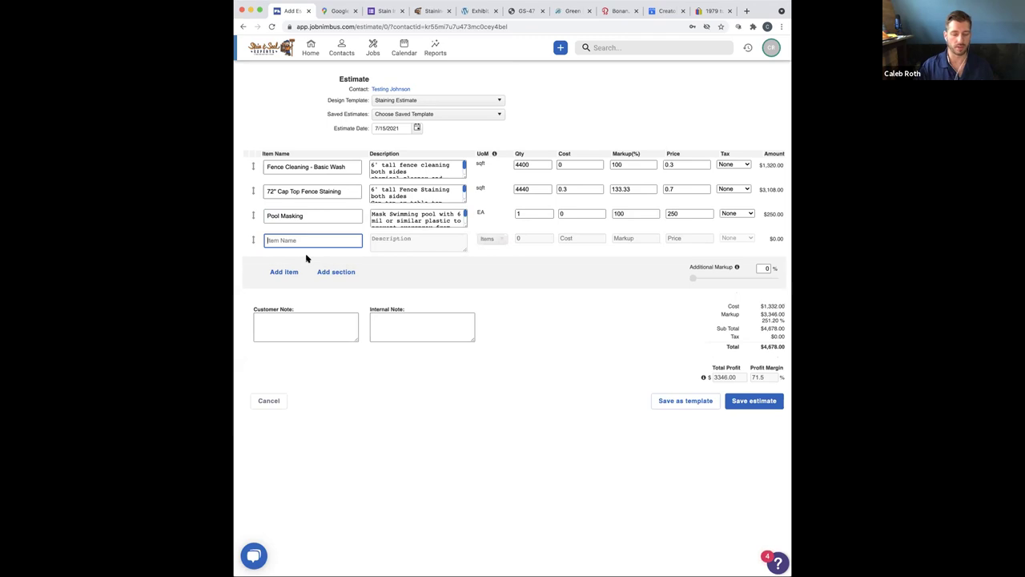
{"action": "type", "text": "deck"}
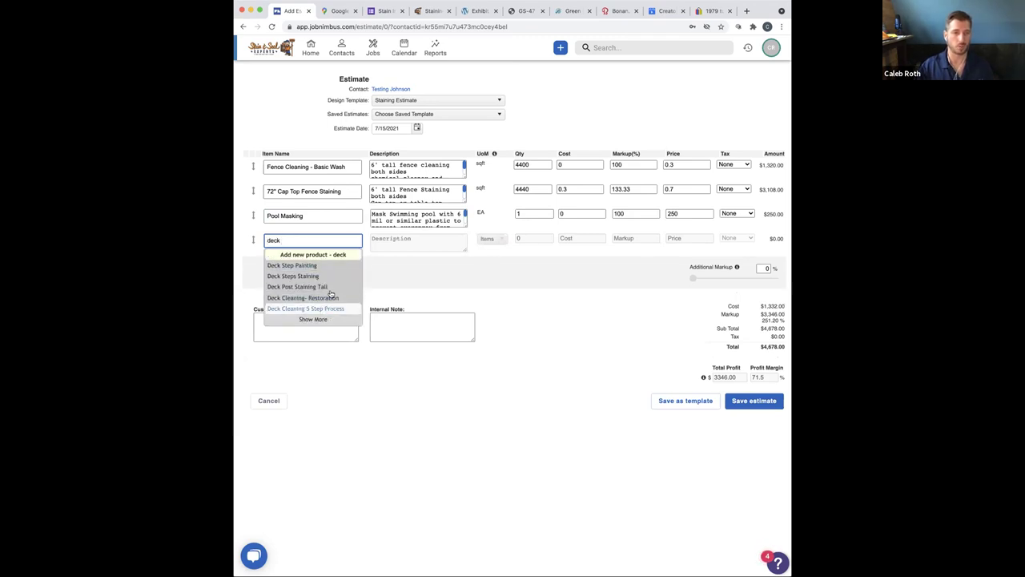
{"action": "double_click", "coordinate": [298, 242]}
{"action": "key", "text": "BackSpace"}
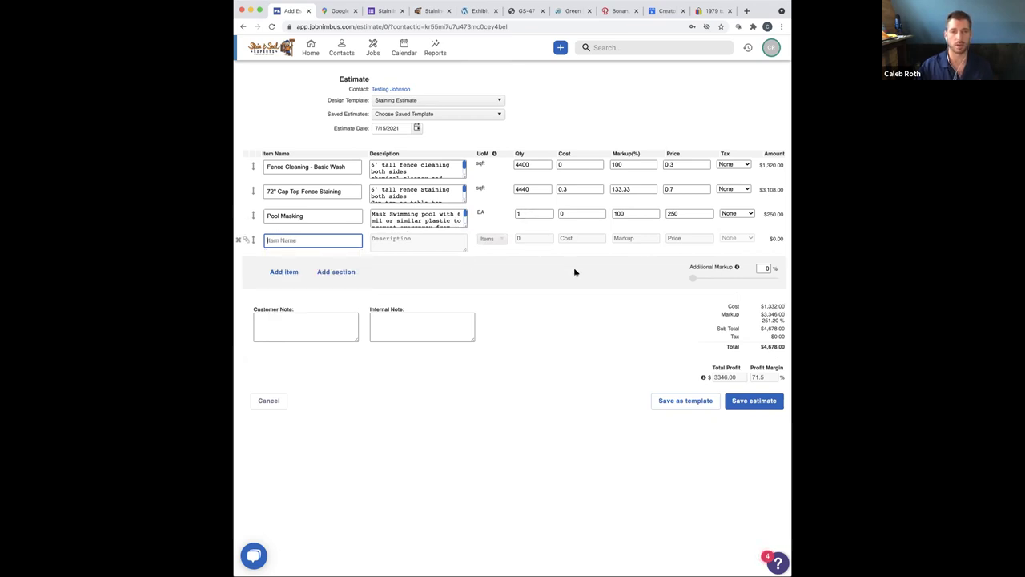
{"action": "left_click", "coordinate": [525, 214]}
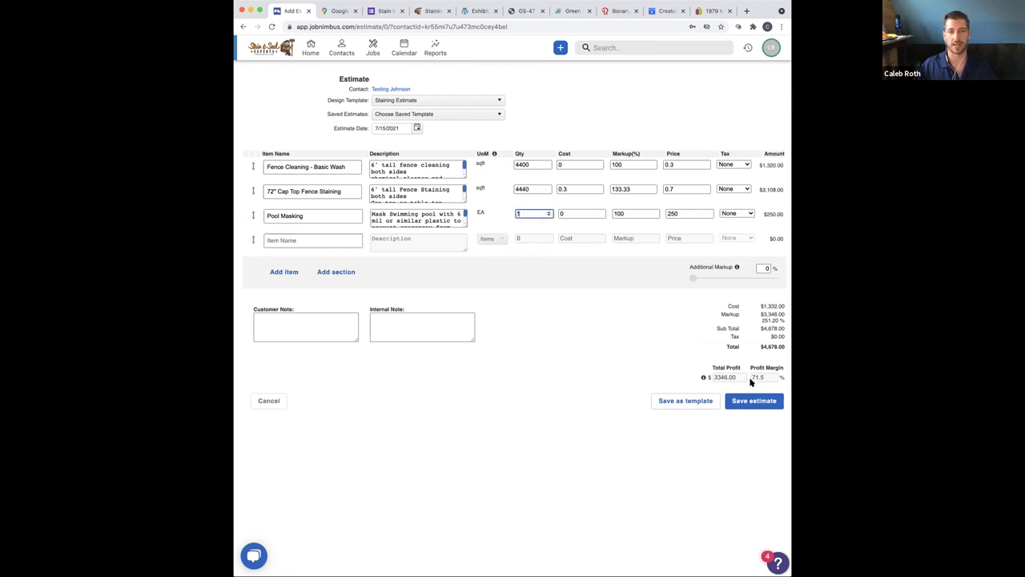
{"action": "left_click", "coordinate": [745, 402]}
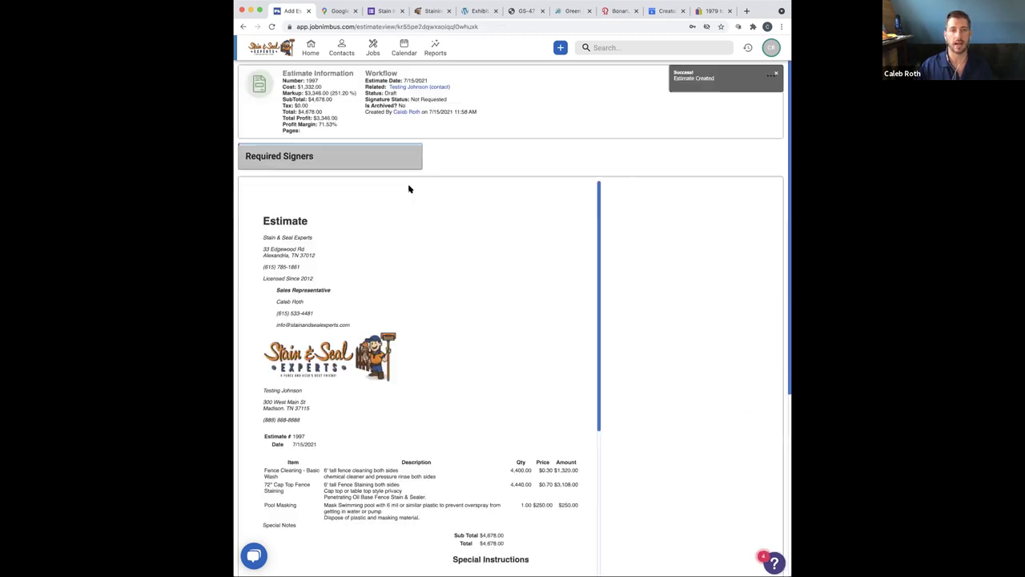
Add the customer as required signer and send the signature request
{"action": "left_click", "coordinate": [399, 163]}
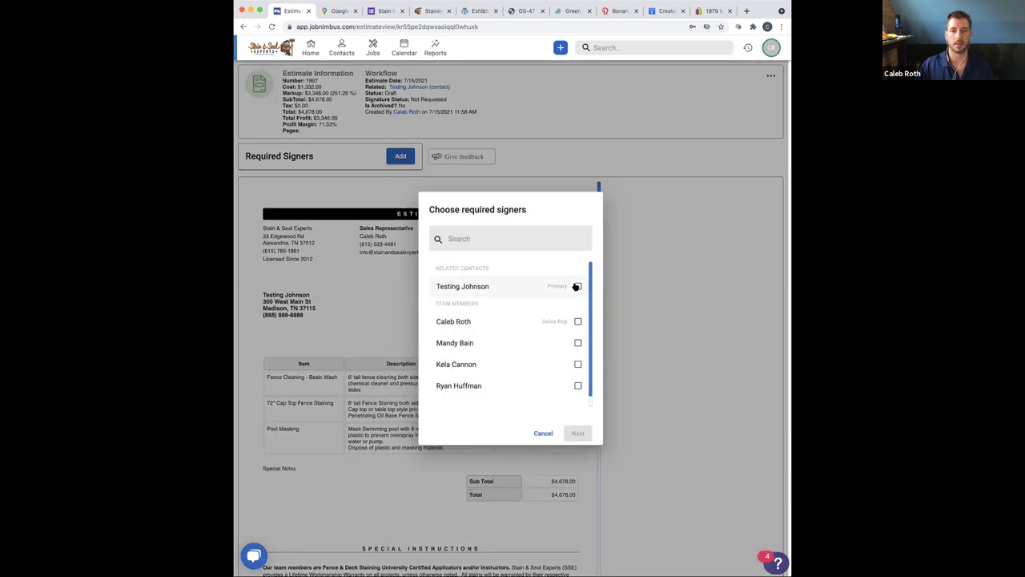
{"action": "left_click", "coordinate": [578, 286]}
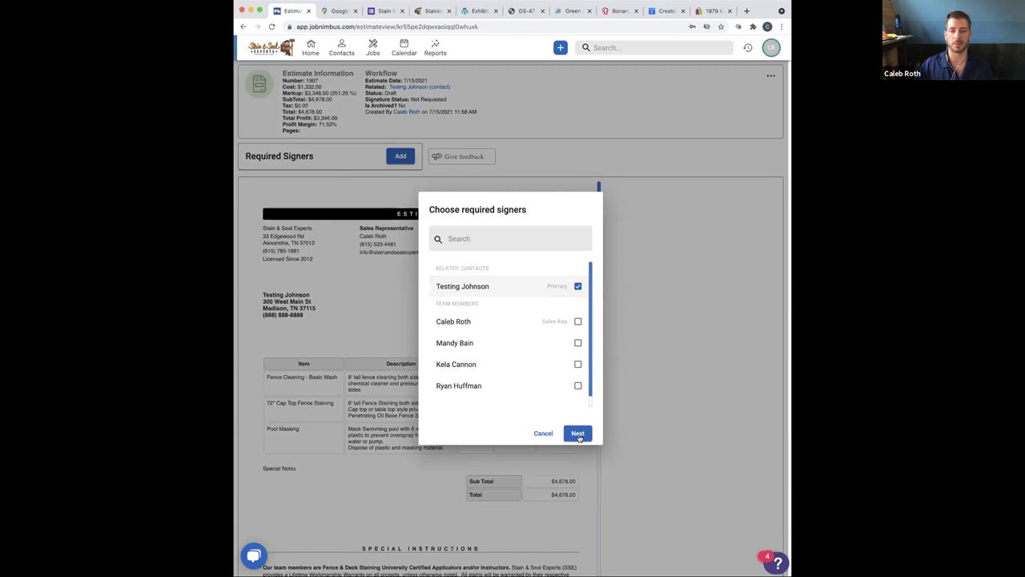
{"action": "left_click", "coordinate": [580, 436]}
{"action": "left_click", "coordinate": [581, 435]}
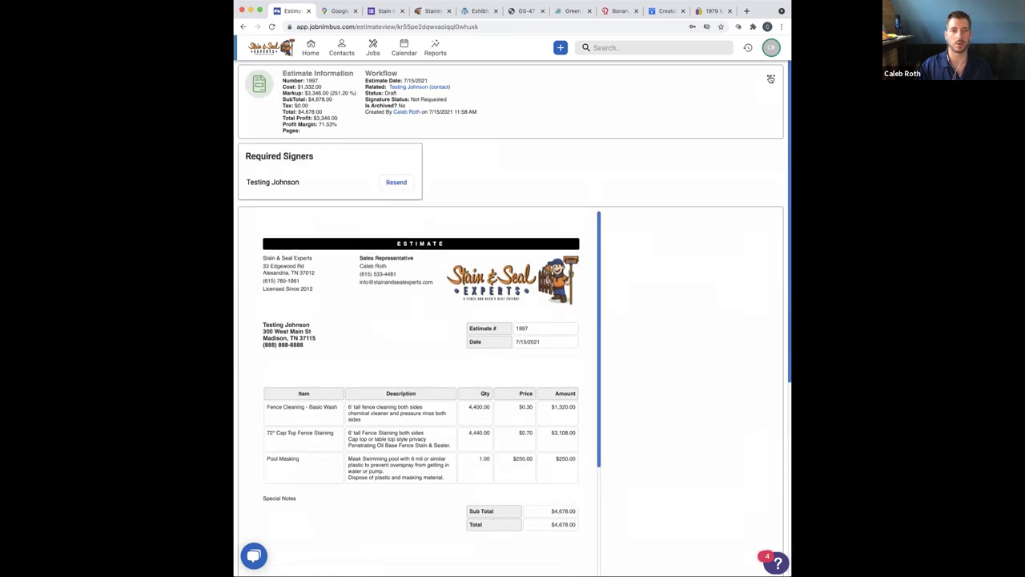
Email estimate 1997 to the customer, then go to their contact record
{"action": "left_click", "coordinate": [771, 78]}
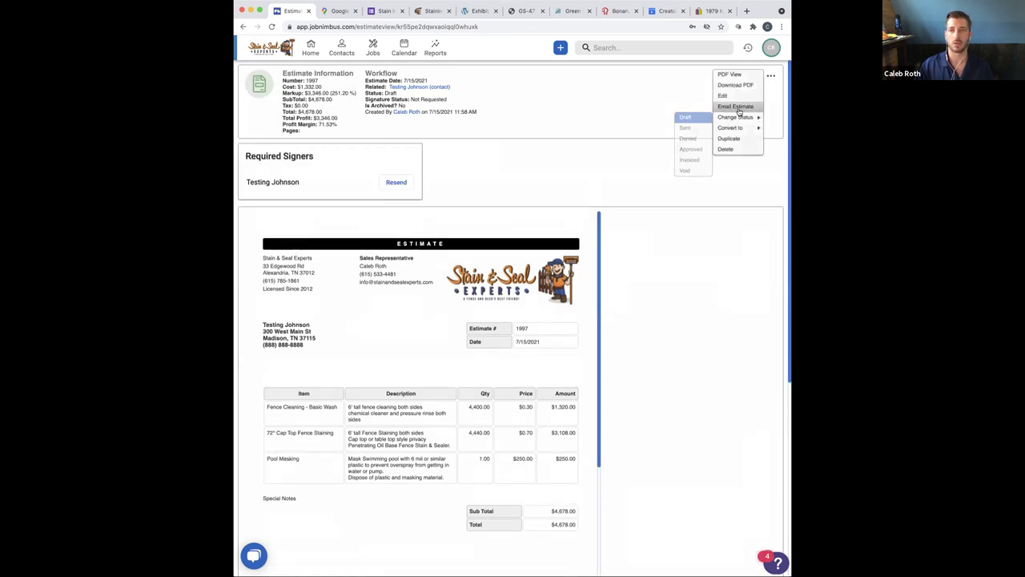
{"action": "left_click", "coordinate": [735, 107]}
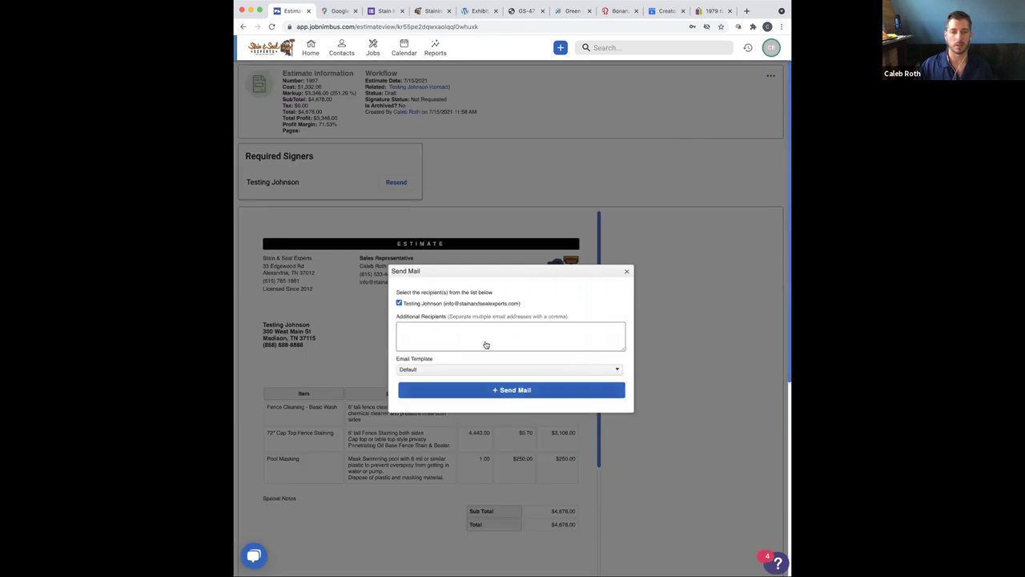
{"action": "left_click", "coordinate": [498, 390]}
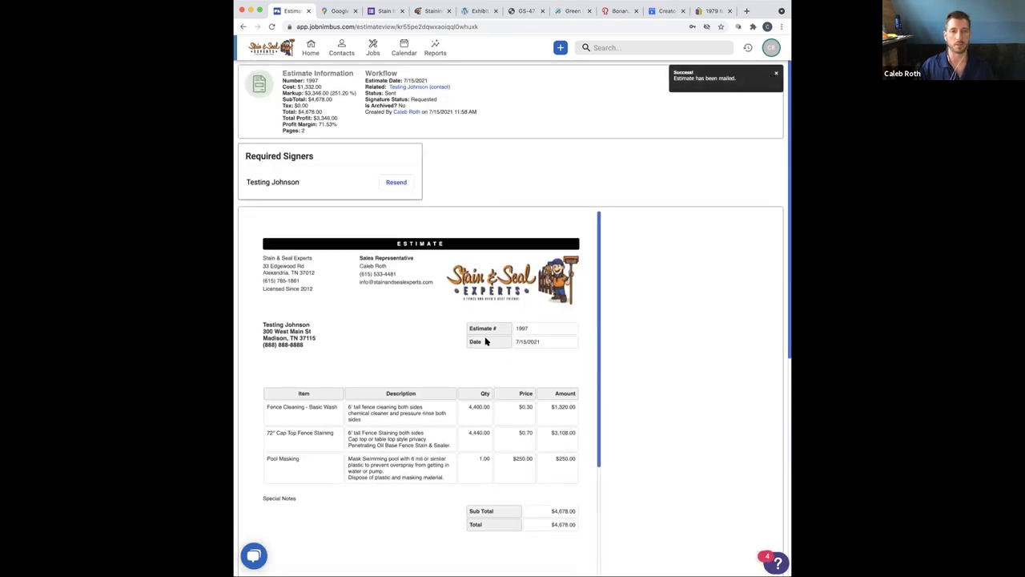
{"action": "left_click", "coordinate": [436, 88]}
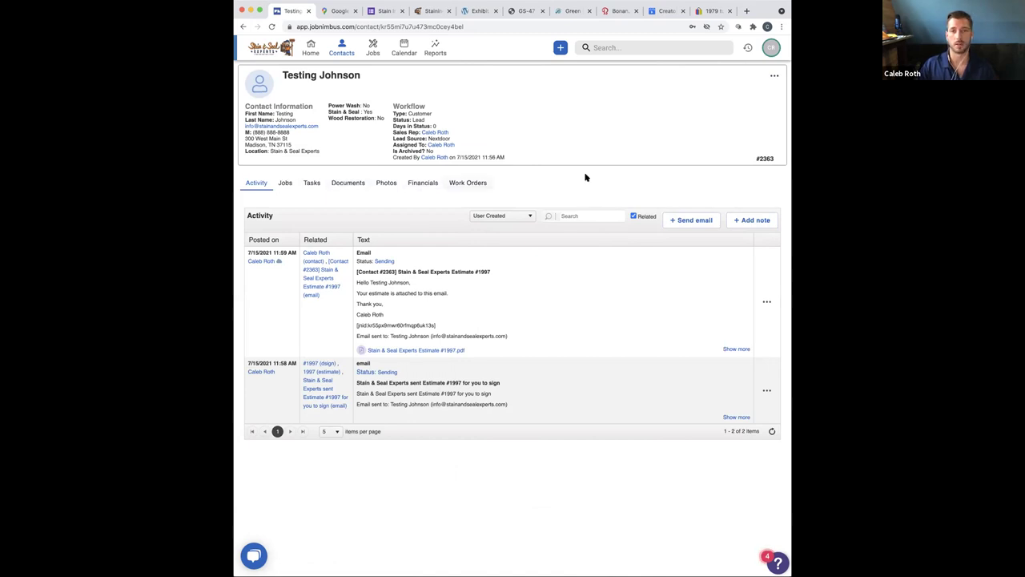
In the contact's Financials tab, bring up estimate 1997's Convert to options
{"action": "left_click", "coordinate": [421, 183]}
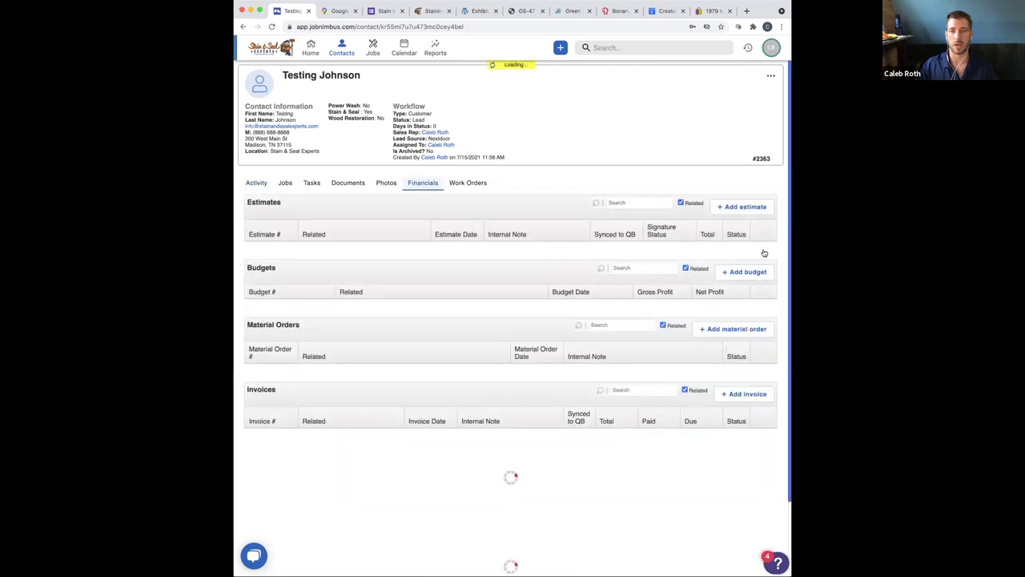
{"action": "left_click", "coordinate": [762, 250]}
{"action": "left_click", "coordinate": [713, 248]}
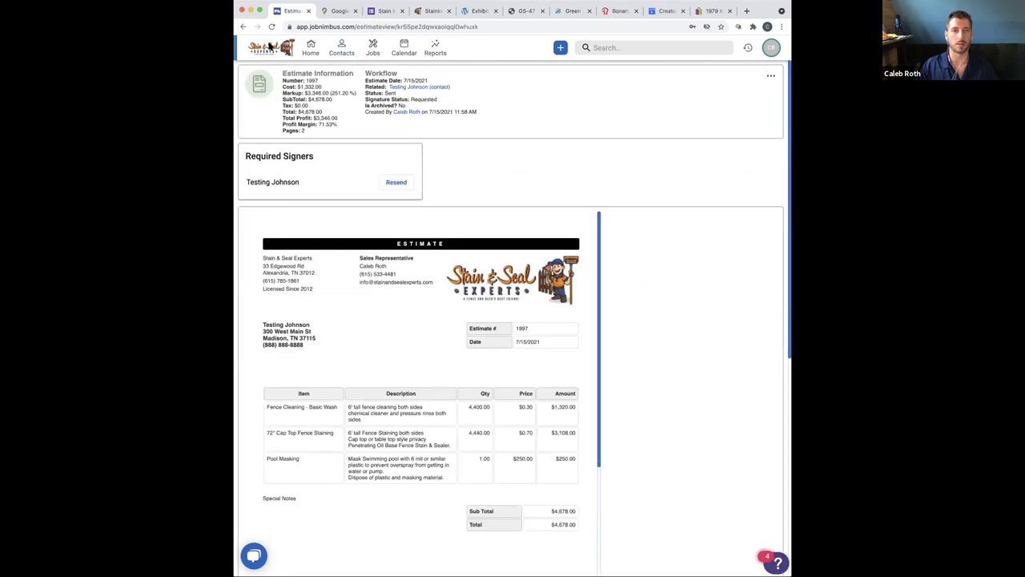
{"action": "left_click", "coordinate": [244, 26]}
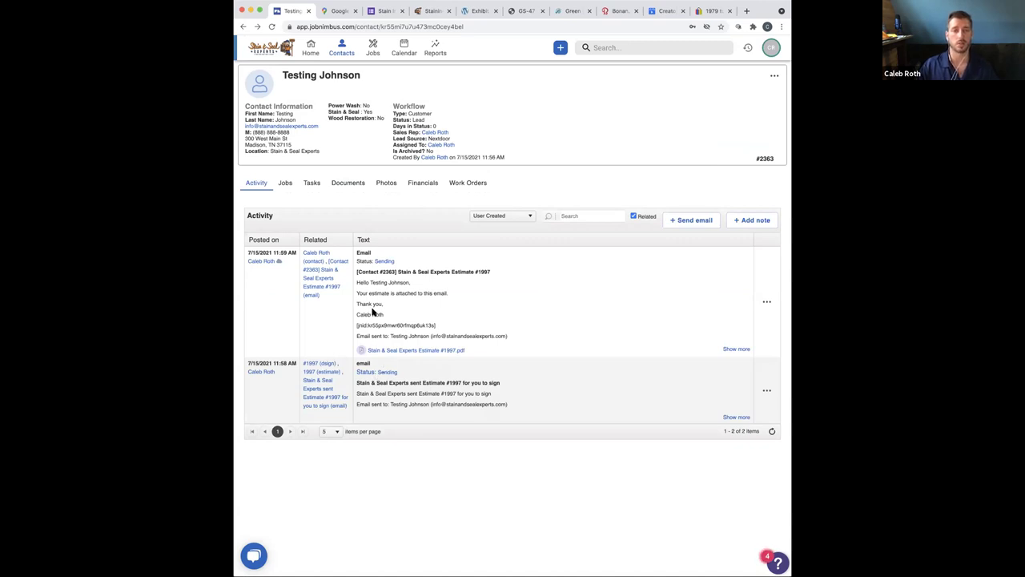
{"action": "left_click", "coordinate": [431, 183]}
{"action": "left_click", "coordinate": [763, 250]}
{"action": "mouse_move", "coordinate": [730, 315]}
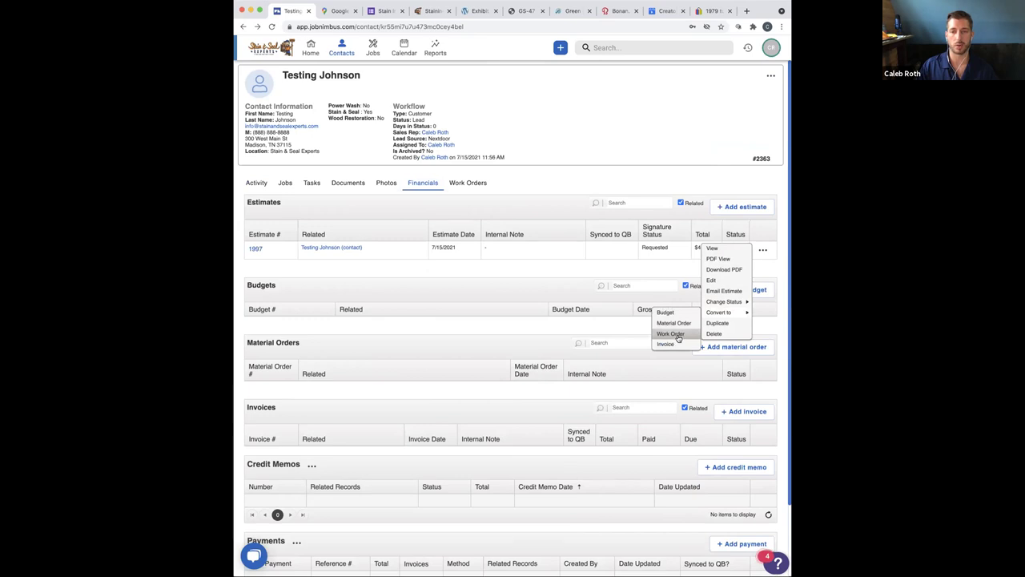
Convert estimate 1997 to a work order with special instructions for 50 Gallon Cedar Tone Fence Stain and travertine masking, and save
{"action": "left_click", "coordinate": [673, 333]}
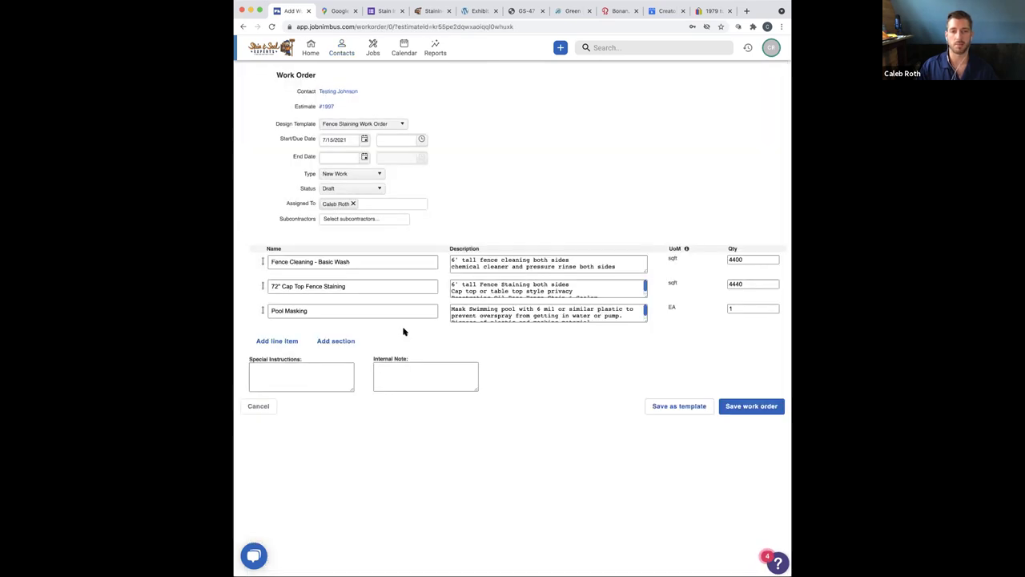
{"action": "left_click", "coordinate": [296, 373]}
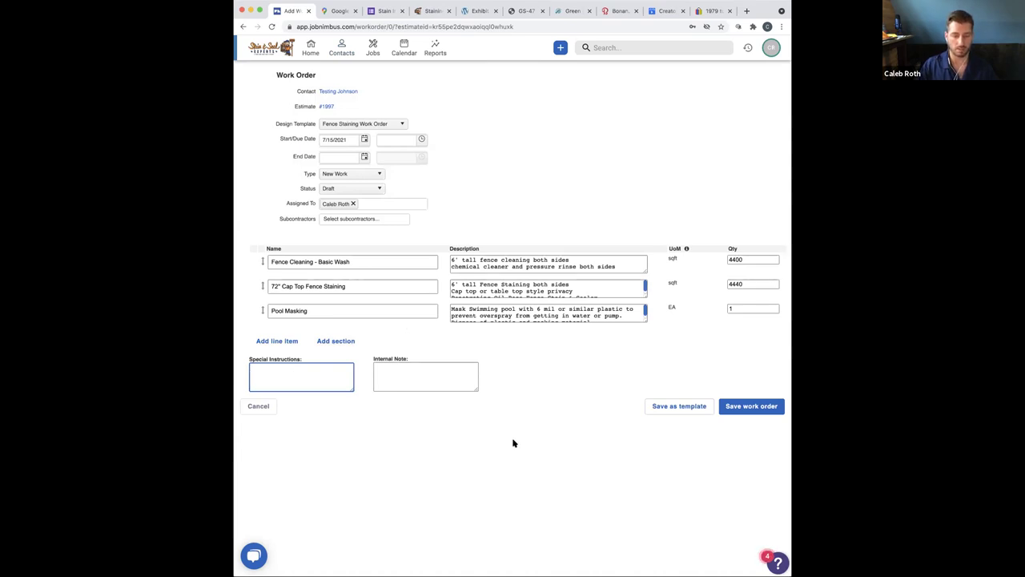
{"action": "type", "text": "50 Gallon Cedar Tone "}
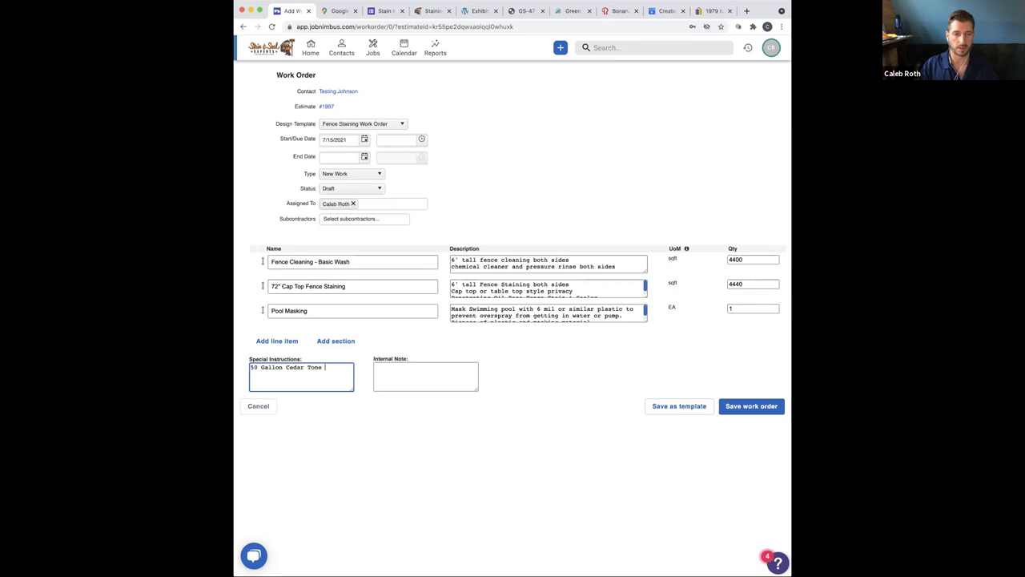
{"action": "type", "text": "Fence Stain"}
{"action": "key", "text": "Return"}
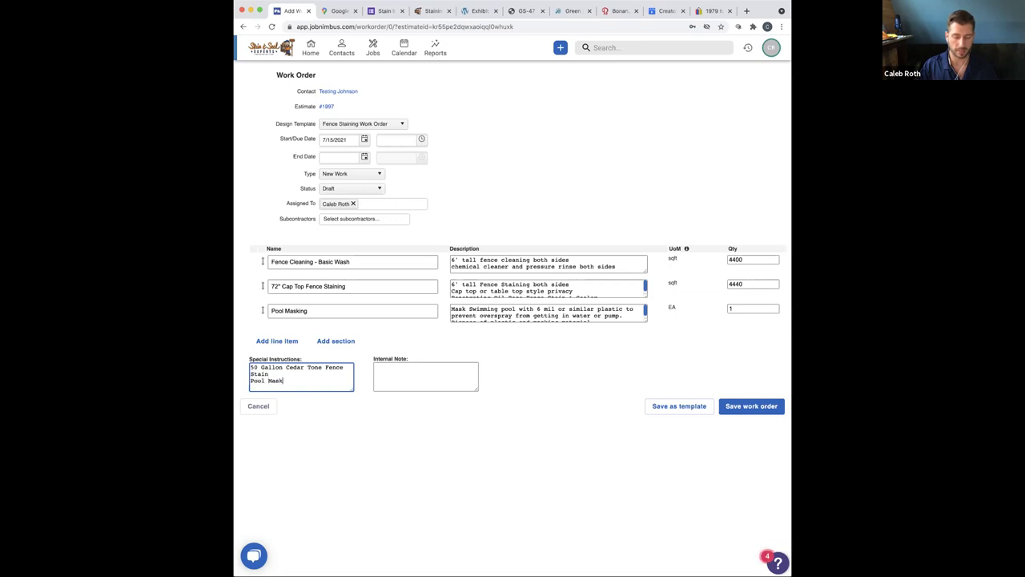
{"action": "type", "text": "av"}
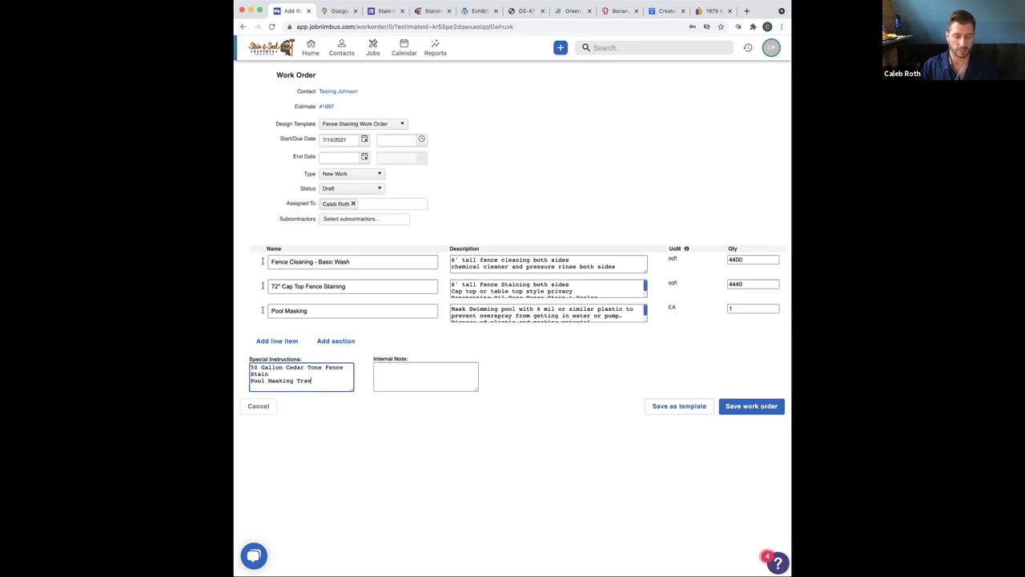
{"action": "type", "text": "ertine High $$$"}
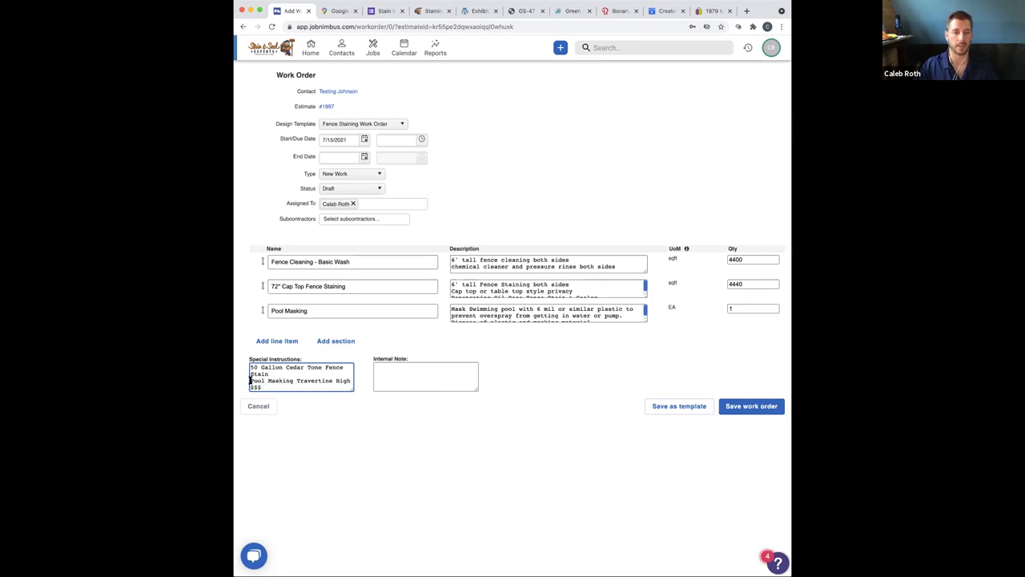
{"action": "type", "text": "***"}
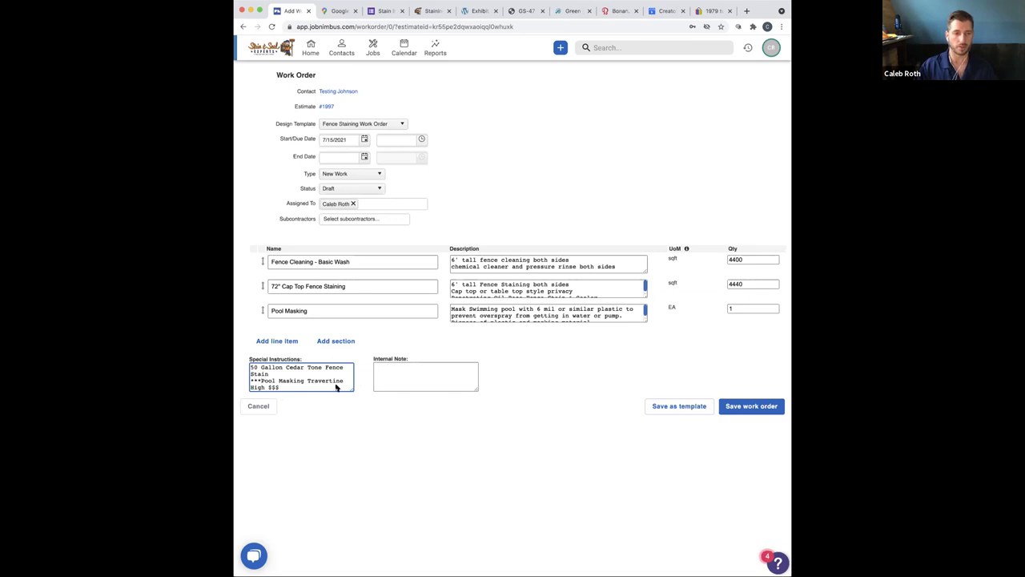
{"action": "left_click", "coordinate": [742, 410]}
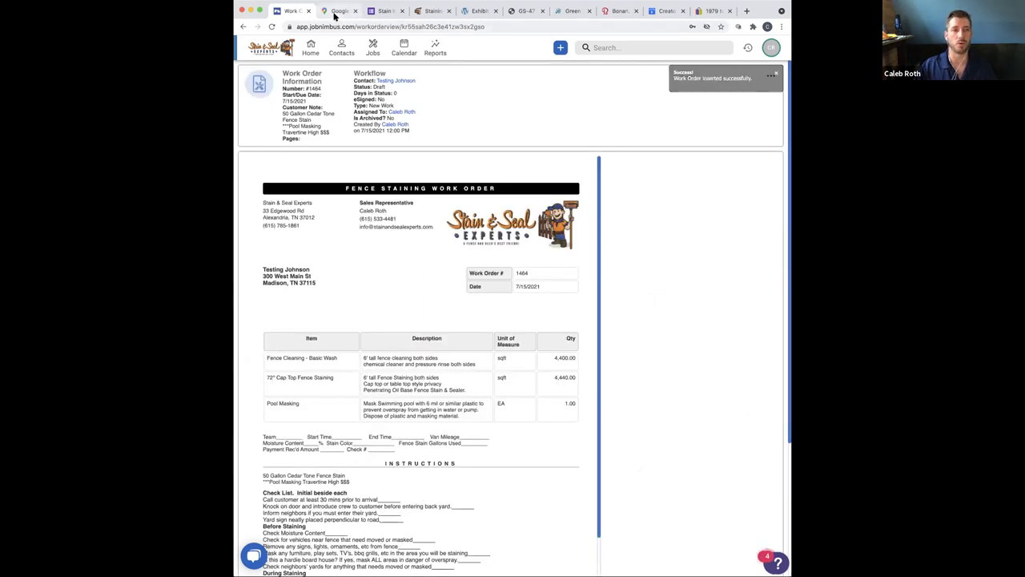
Scroll through work order #1464's preview, then switch to the Google Maps satellite tab
{"action": "scroll", "coordinate": [453, 277], "scroll_direction": "down", "scroll_amount": 2}
{"action": "scroll", "coordinate": [453, 277], "scroll_direction": "down", "scroll_amount": 3}
{"action": "scroll", "coordinate": [447, 274], "scroll_direction": "up", "scroll_amount": 3}
{"action": "scroll", "coordinate": [447, 275], "scroll_direction": "down", "scroll_amount": 2}
{"action": "scroll", "coordinate": [447, 274], "scroll_direction": "down", "scroll_amount": 10}
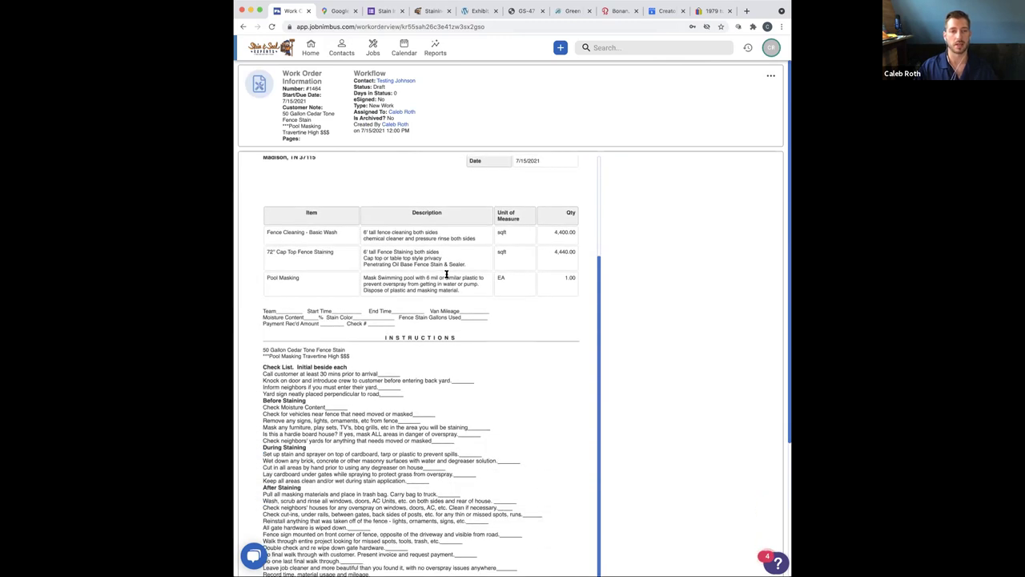
{"action": "scroll", "coordinate": [446, 274], "scroll_direction": "up", "scroll_amount": 10}
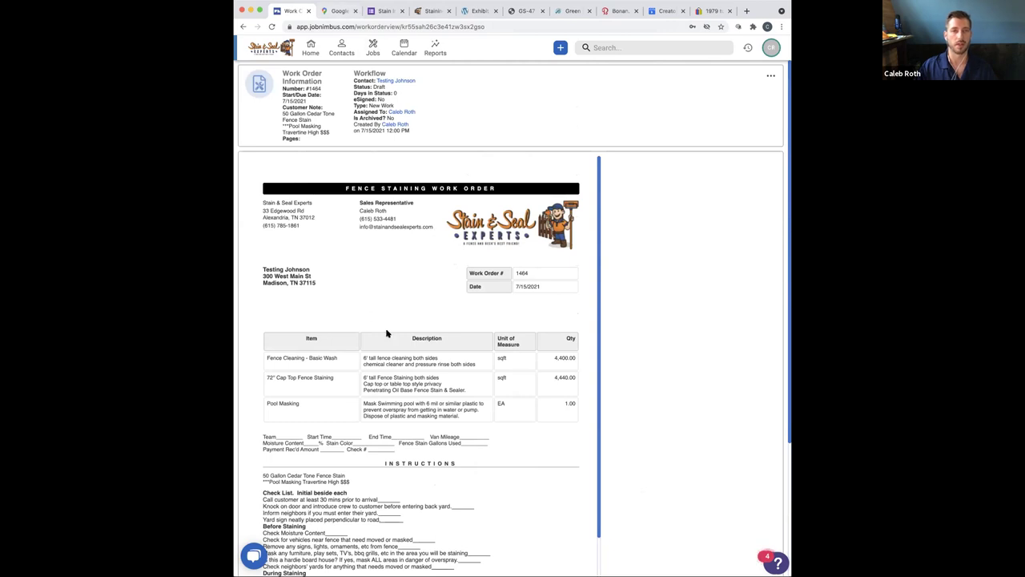
{"action": "scroll", "coordinate": [458, 359], "scroll_direction": "down", "scroll_amount": 2}
{"action": "scroll", "coordinate": [457, 359], "scroll_direction": "down", "scroll_amount": 2}
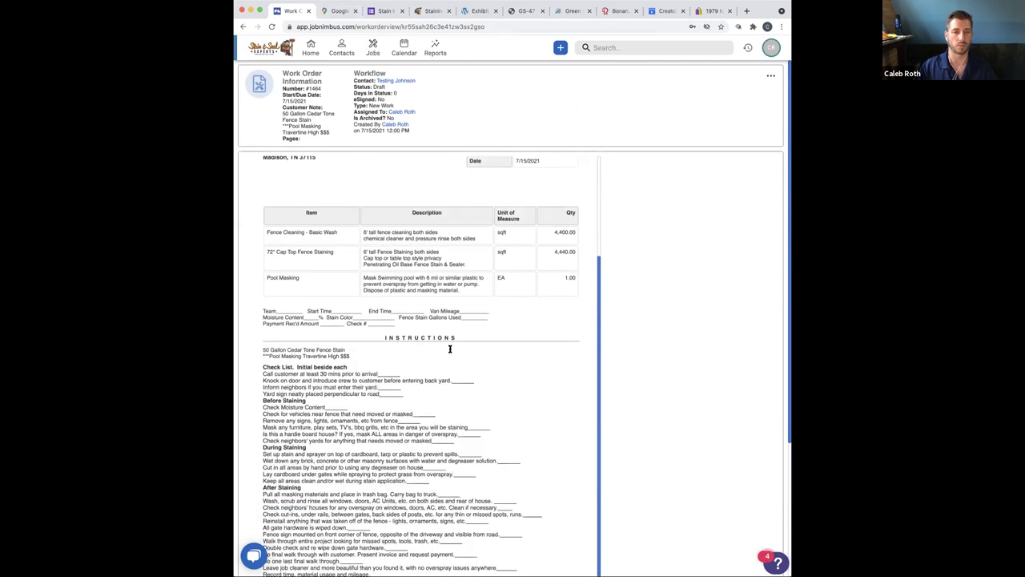
{"action": "scroll", "coordinate": [384, 359], "scroll_direction": "up", "scroll_amount": 2}
{"action": "scroll", "coordinate": [385, 359], "scroll_direction": "up", "scroll_amount": 3}
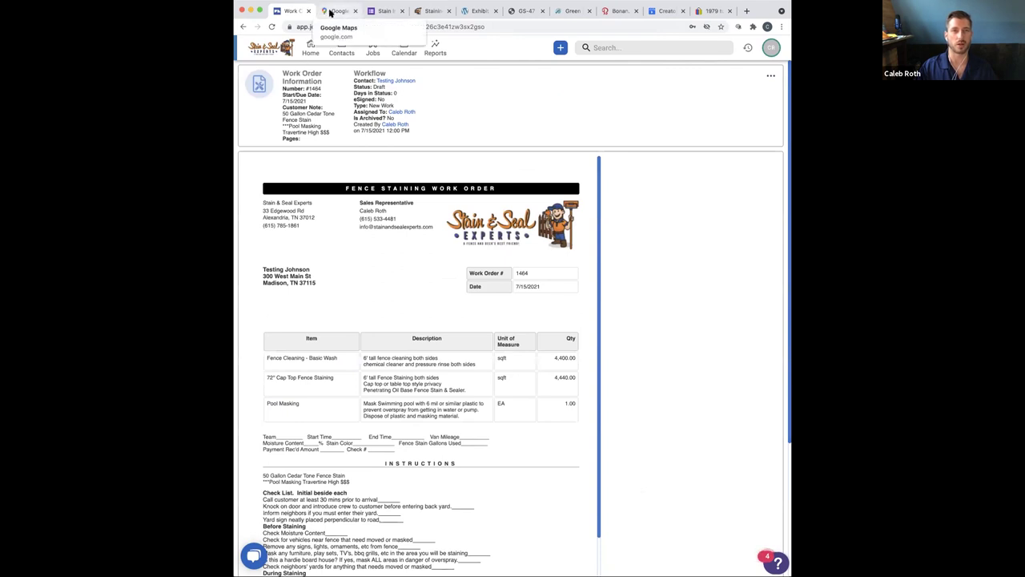
{"action": "key", "text": "ctrl+Tab"}
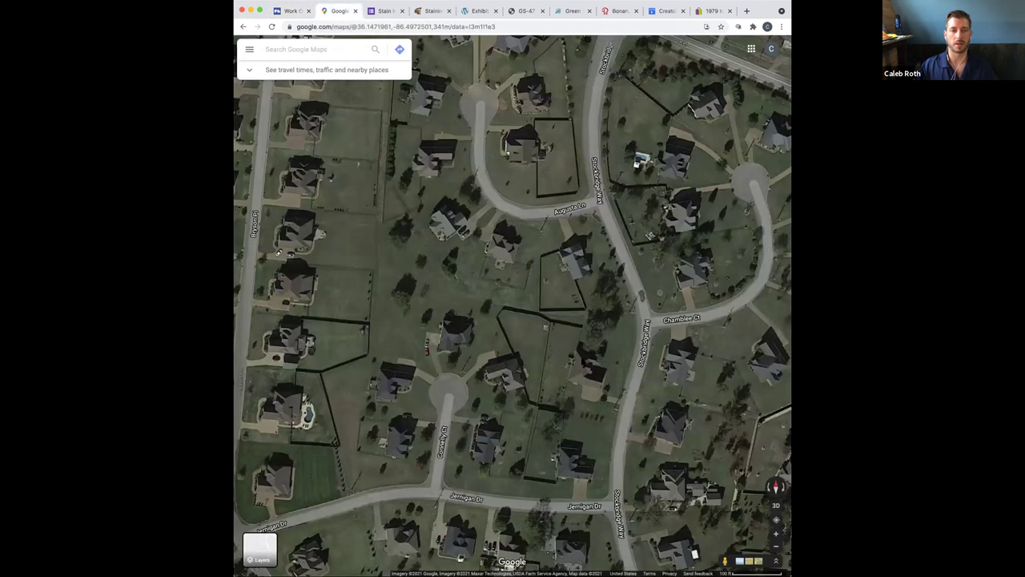